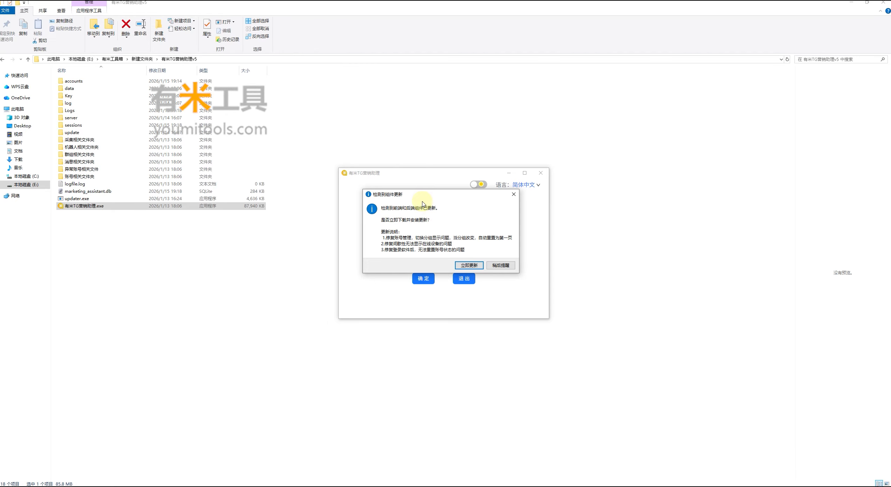
# Step: Install the offered component update immediately and log in to the marketing assistant with the saved key
pyautogui.moveTo(445, 202); pyautogui.dragTo(459, 222)
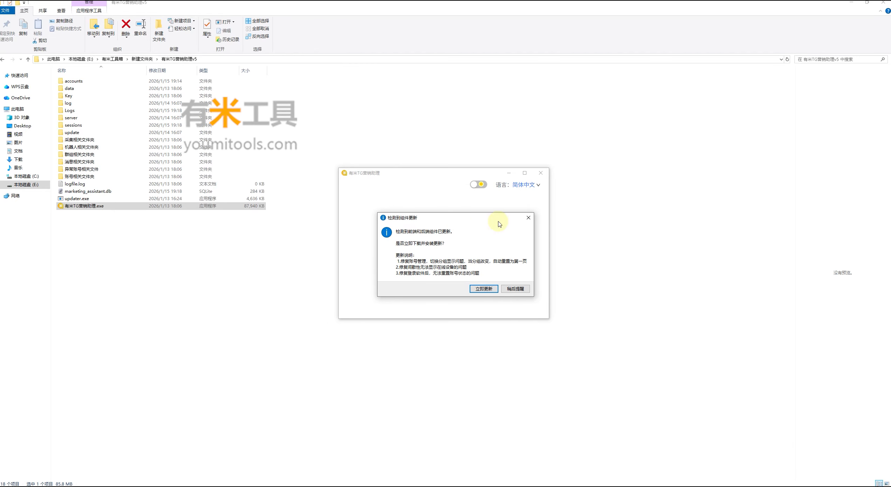
pyautogui.click(481, 292)
pyautogui.click(426, 278)
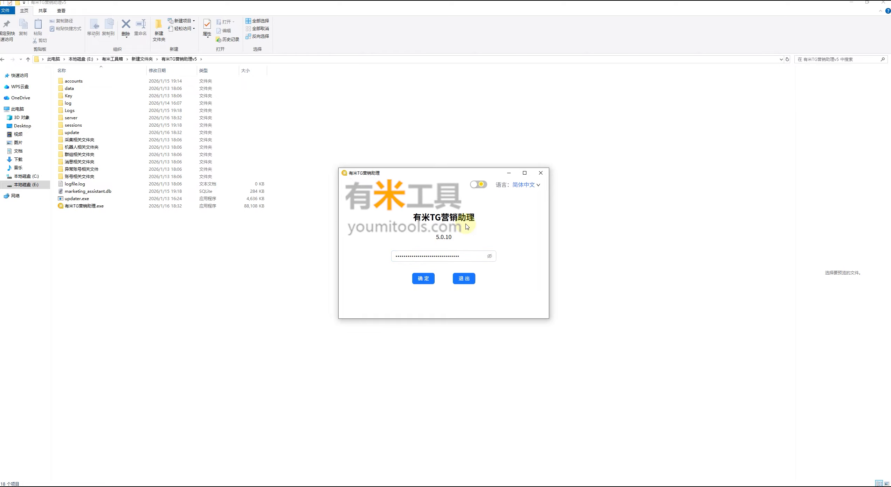
pyautogui.click(422, 284)
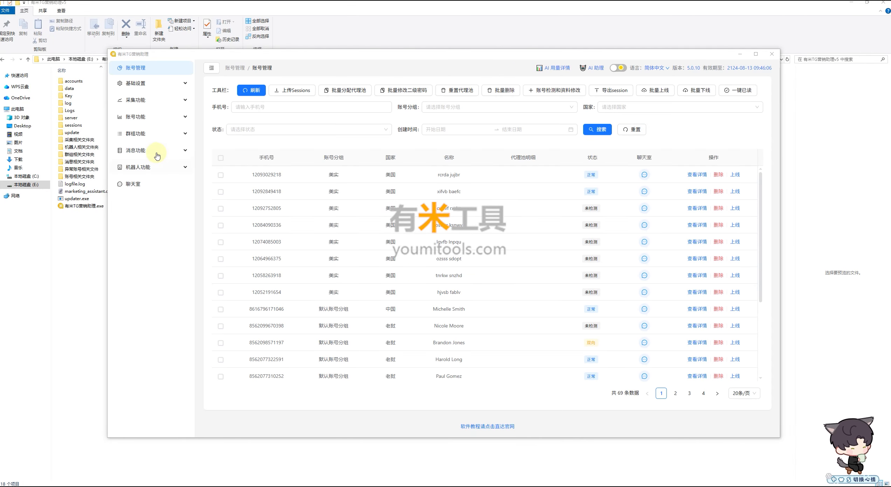
pyautogui.click(206, 57)
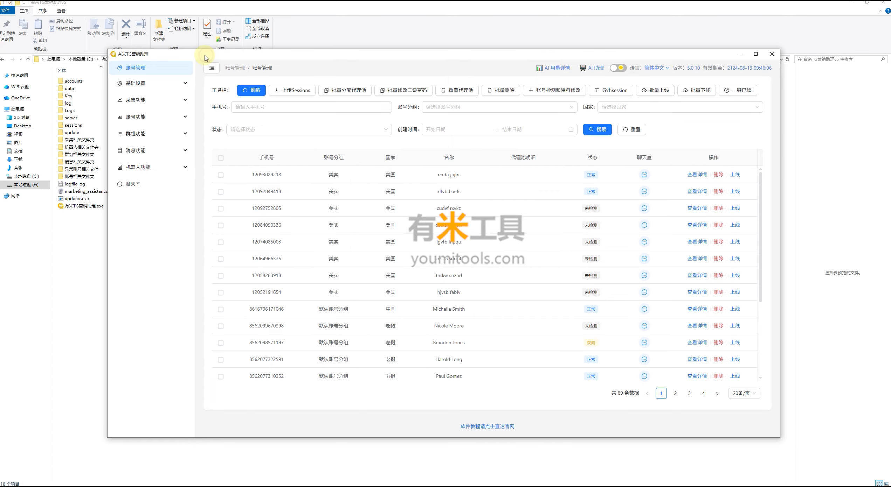
# Step: Choose 本地开发者 as the developer option in the basic configuration (基础配置)
pyautogui.click(142, 85)
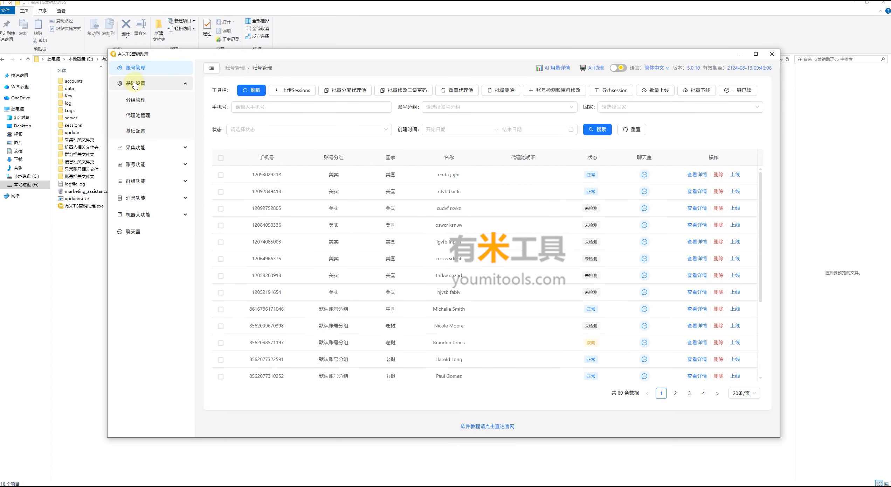
pyautogui.click(140, 132)
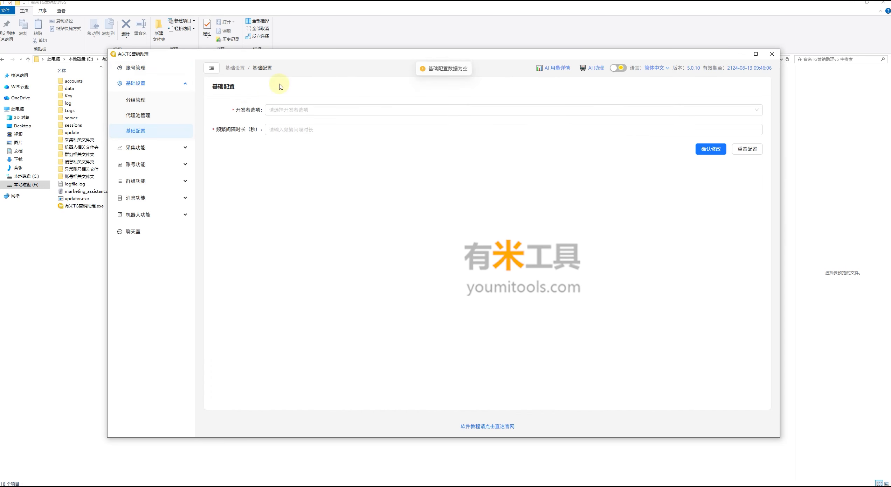
pyautogui.click(278, 111)
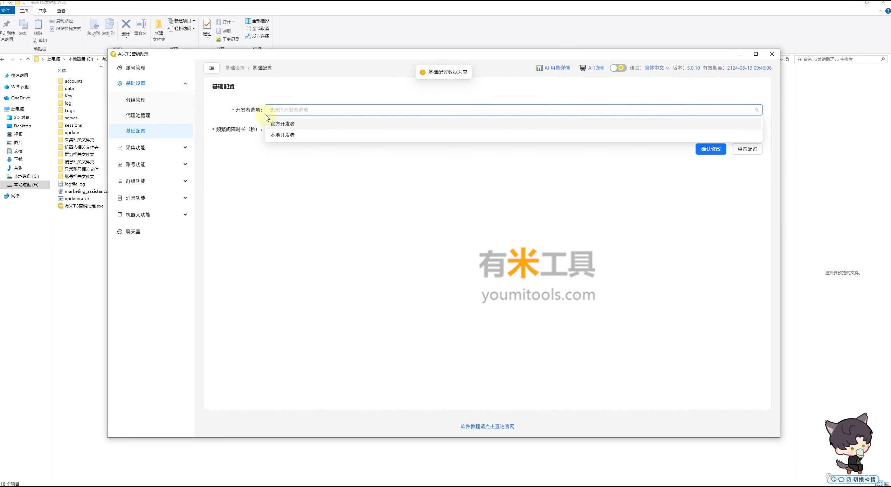
pyautogui.click(284, 135)
pyautogui.click(307, 137)
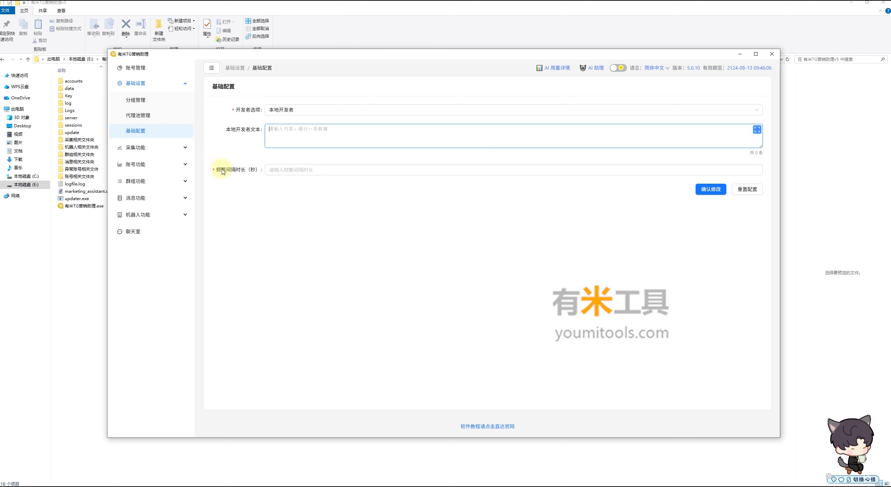
# Step: Set the frequent-interval duration (频繁间隔时长) to 300 seconds and save the basic configuration
pyautogui.click(307, 170)
pyautogui.write('300')
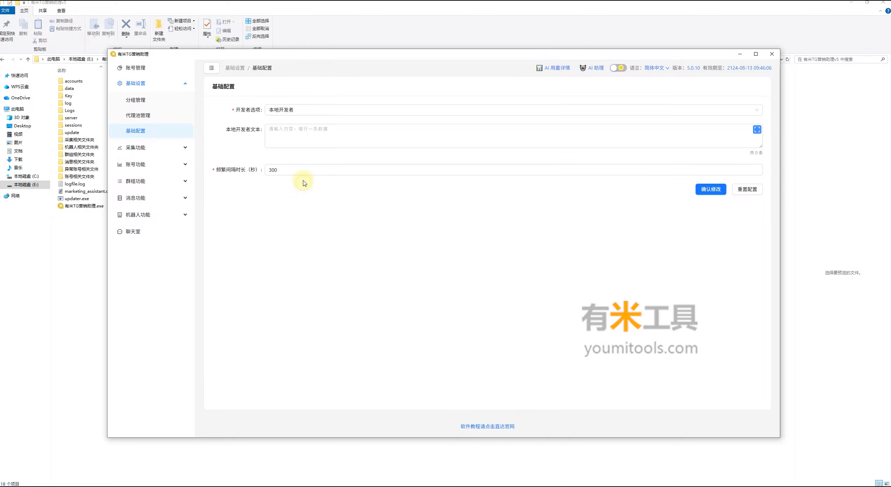
pyautogui.click(298, 169)
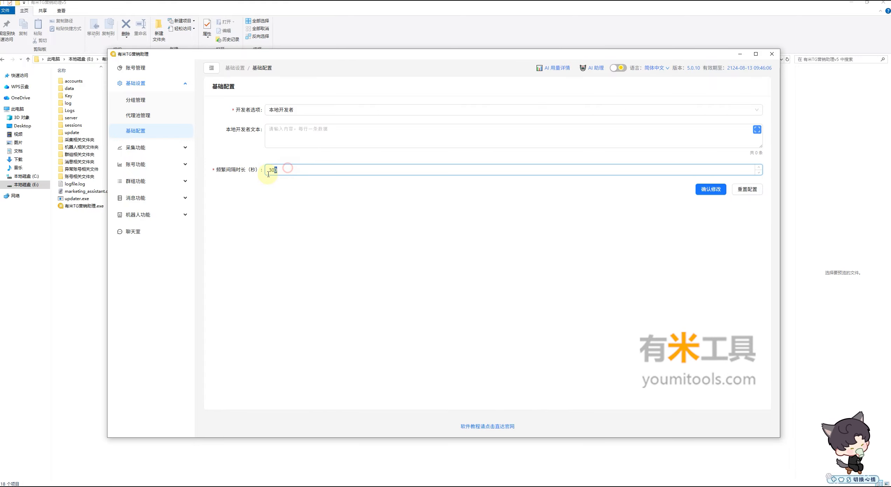
pyautogui.moveTo(269, 174); pyautogui.dragTo(264, 175)
pyautogui.click(290, 172)
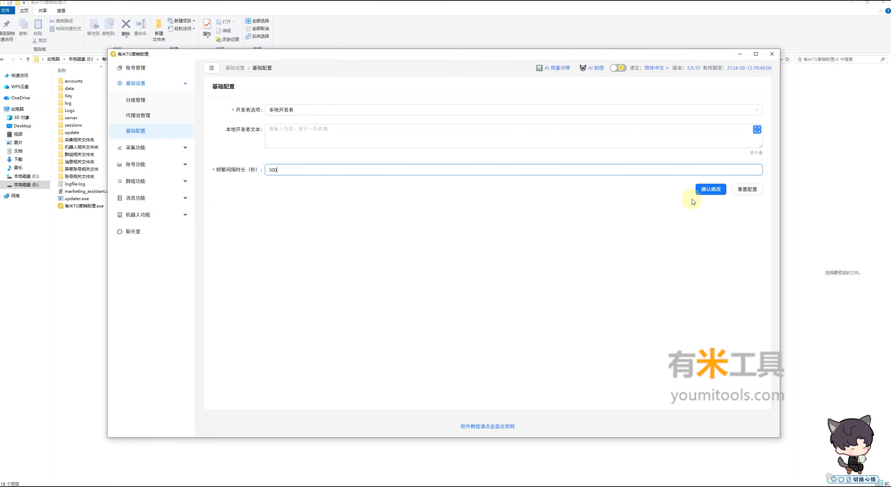
pyautogui.click(707, 190)
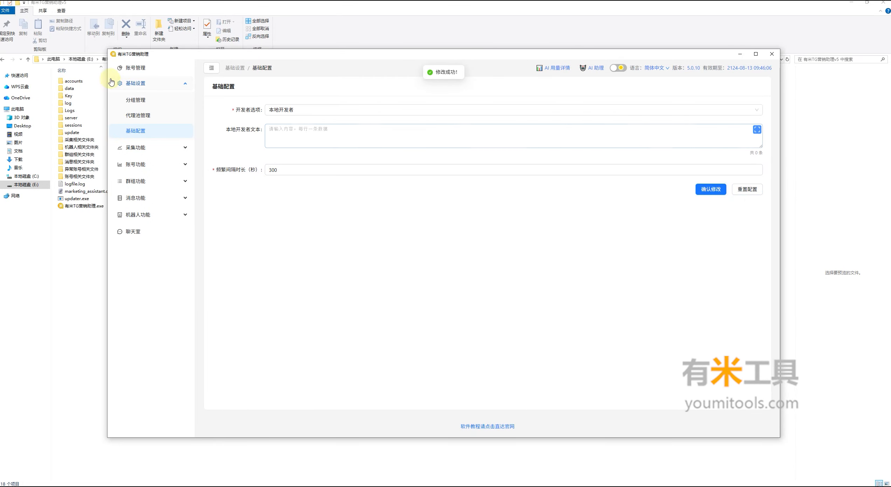
# Step: Add a group named 英国 for the module session账号分组 in group management
pyautogui.click(133, 68)
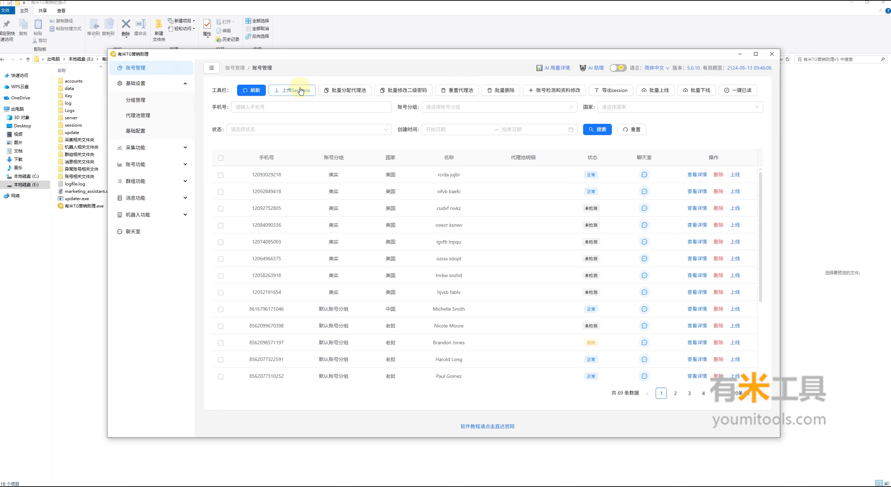
pyautogui.click(144, 101)
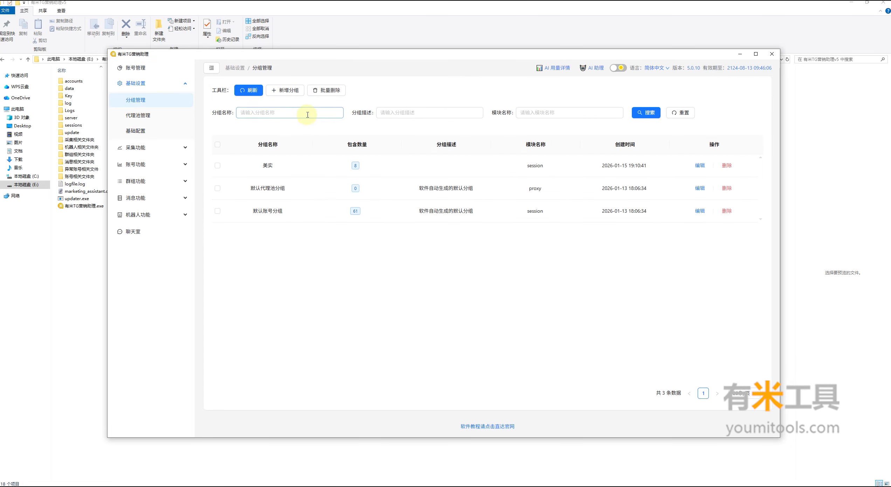
pyautogui.click(284, 92)
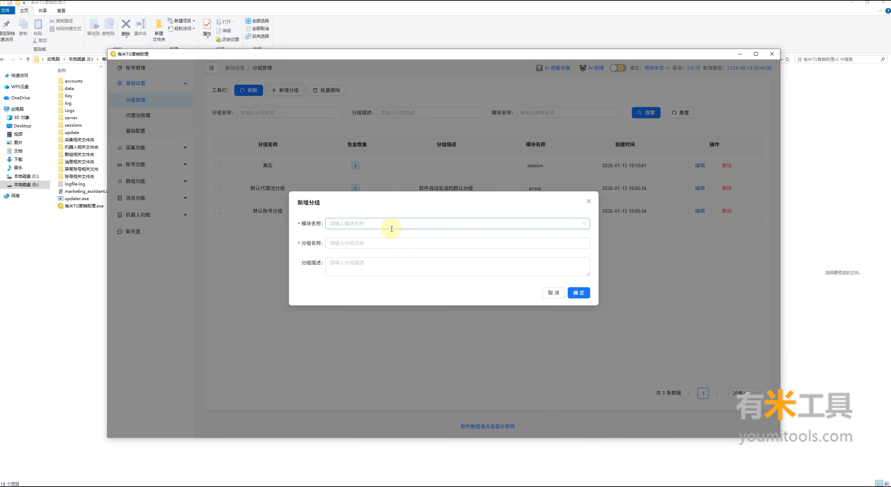
pyautogui.click(393, 225)
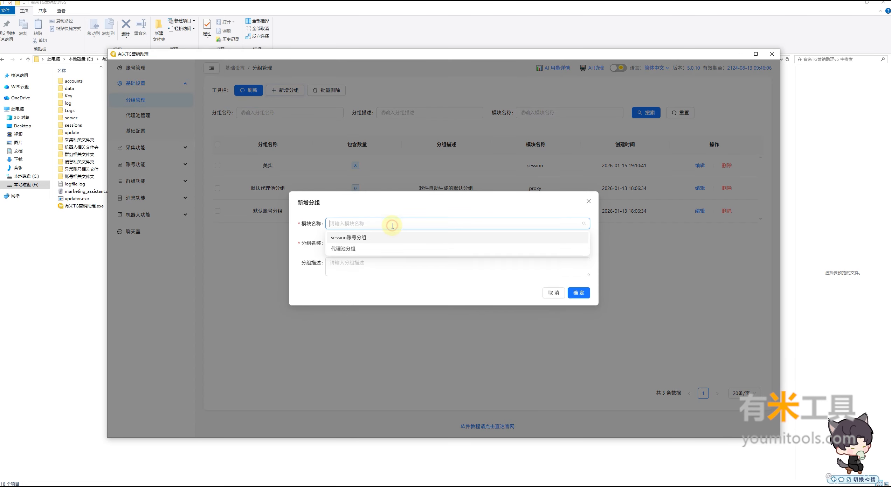
pyautogui.click(365, 239)
pyautogui.click(359, 244)
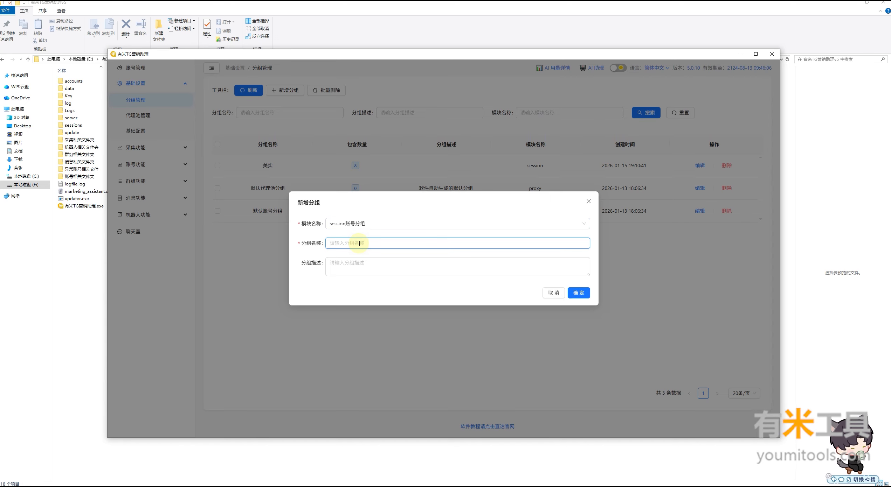
pyautogui.write('英国')
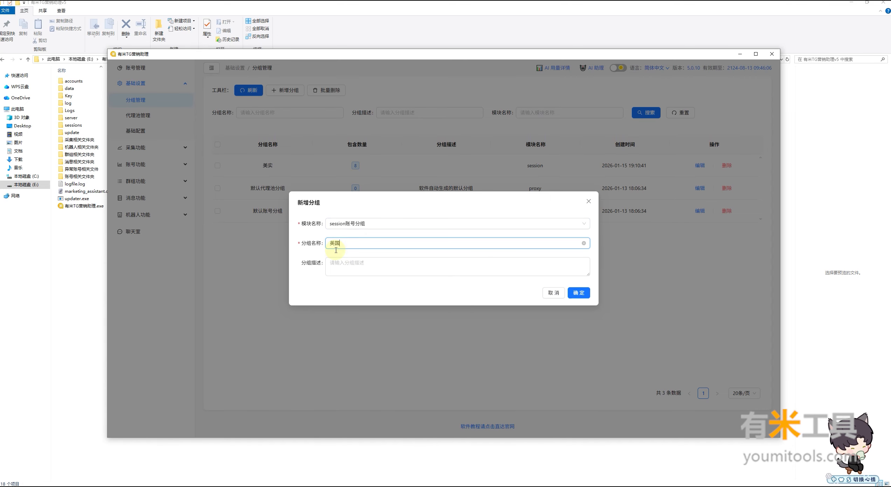
pyautogui.click(578, 291)
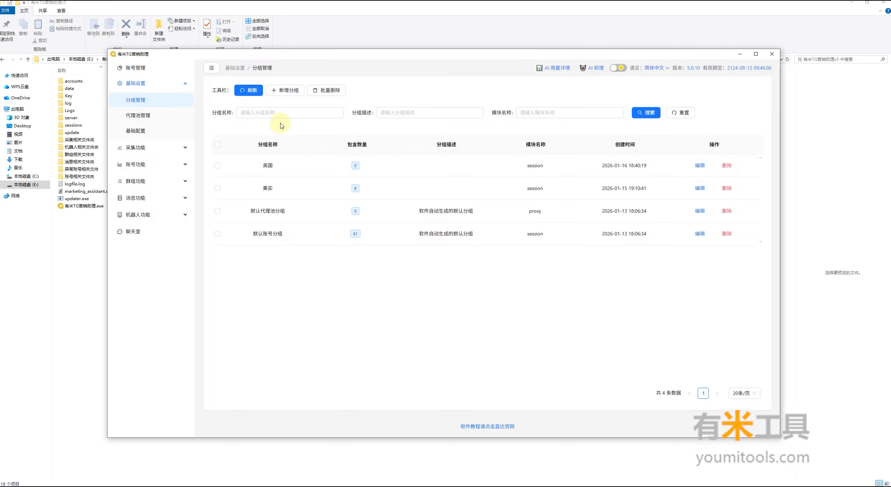
# Step: Start a session upload in account management with the type 文件夹上传 and the account group 英国
pyautogui.click(292, 90)
pyautogui.click(344, 211)
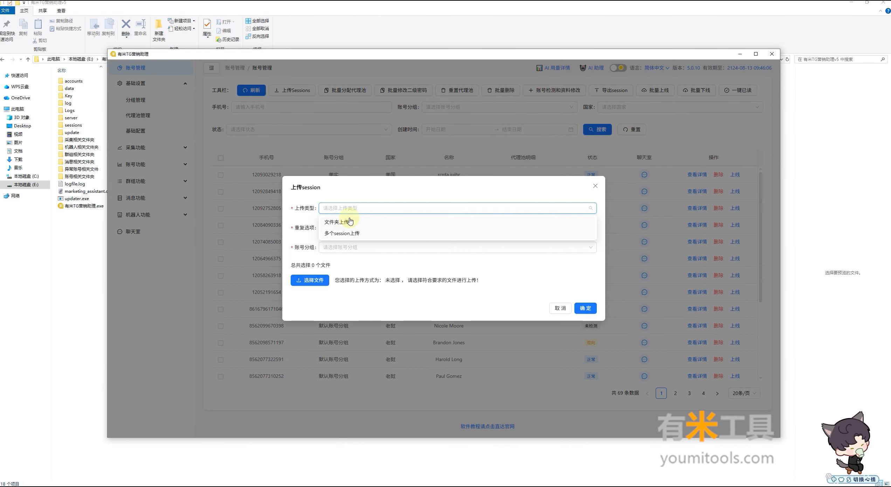
pyautogui.click(349, 225)
pyautogui.click(332, 248)
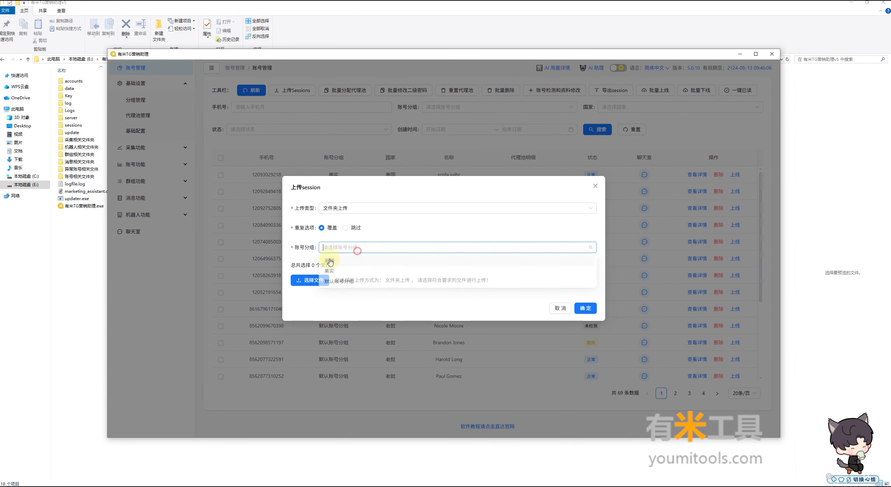
pyautogui.click(330, 263)
# Step: Choose the folder 英国2025 inside 失效Session as the source and upload its sessions
pyautogui.click(306, 280)
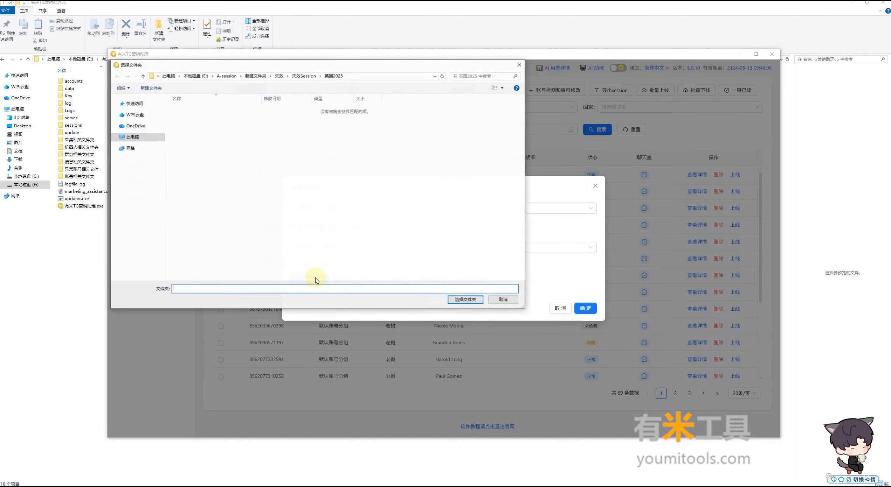
pyautogui.click(312, 79)
pyautogui.click(190, 139)
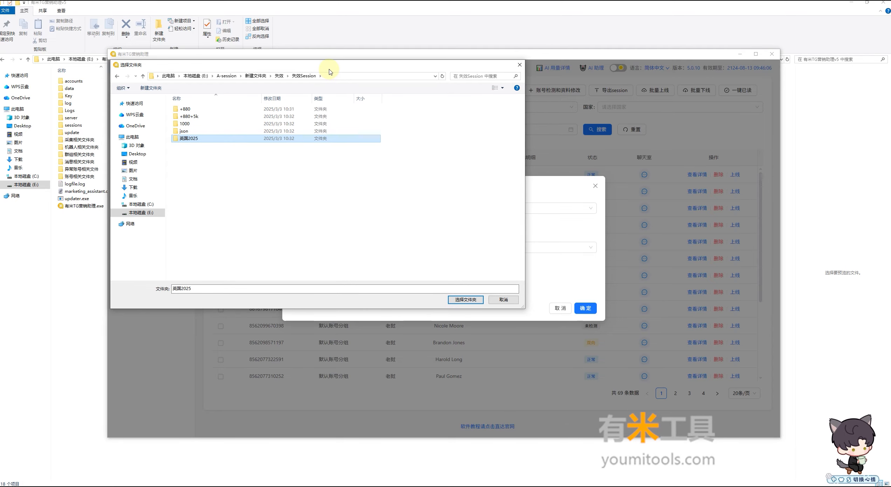
pyautogui.moveTo(329, 68); pyautogui.dragTo(351, 142)
pyautogui.moveTo(396, 232); pyautogui.dragTo(396, 154)
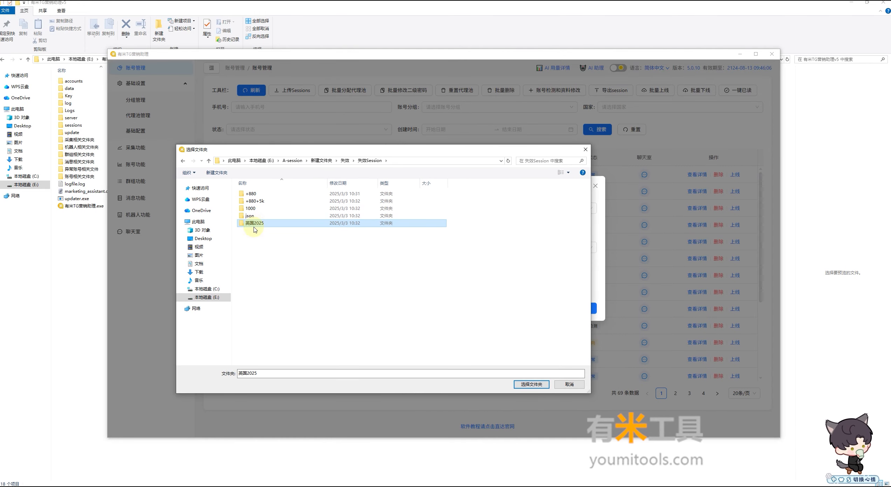
pyautogui.click(528, 385)
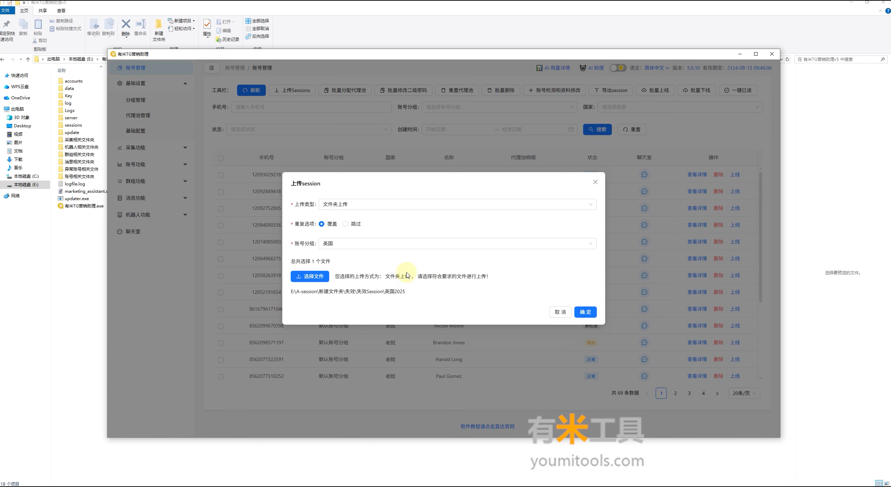
pyautogui.click(590, 315)
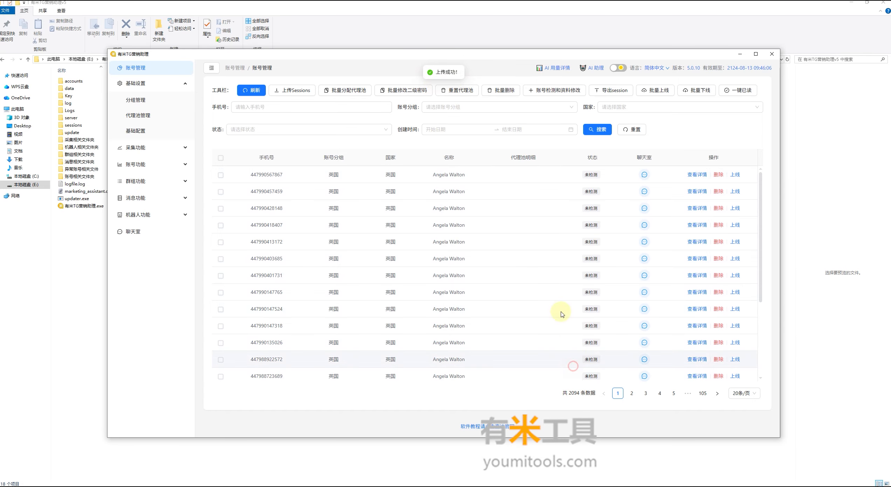
# Step: Filter the account list by the account group 英国
pyautogui.click(470, 108)
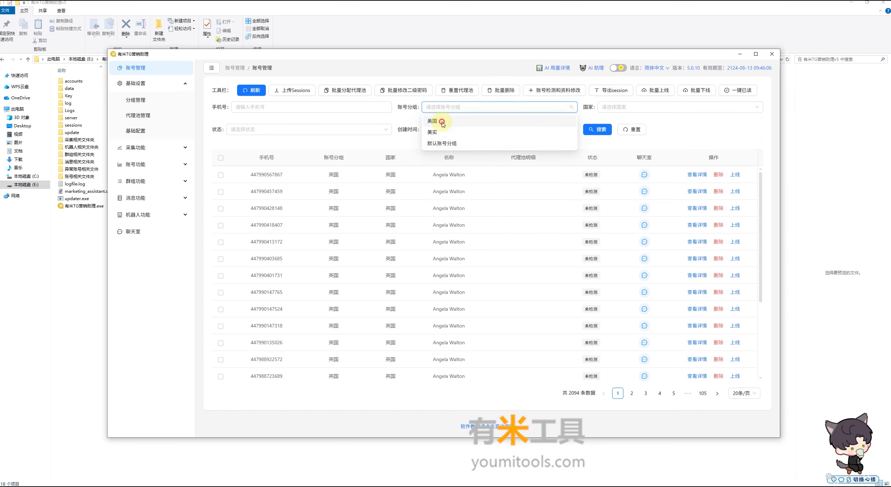
pyautogui.click(560, 121)
pyautogui.click(597, 130)
# Step: Set the account list to 2000 entries per page and look through it
pyautogui.click(738, 393)
pyautogui.click(744, 358)
pyautogui.scroll(-20, 626, 312)
pyautogui.scroll(-5, 626, 314)
pyautogui.click(740, 394)
pyautogui.click(740, 367)
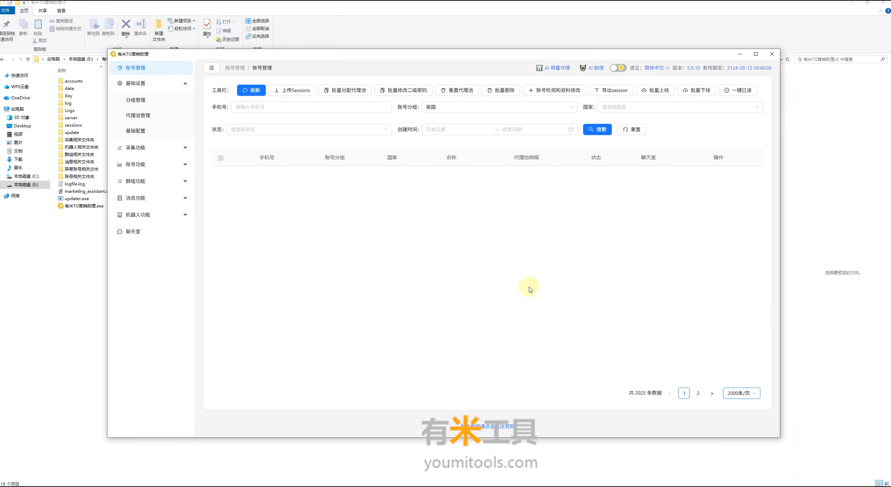
pyautogui.scroll(-5, 531, 285)
pyautogui.scroll(15, 531, 285)
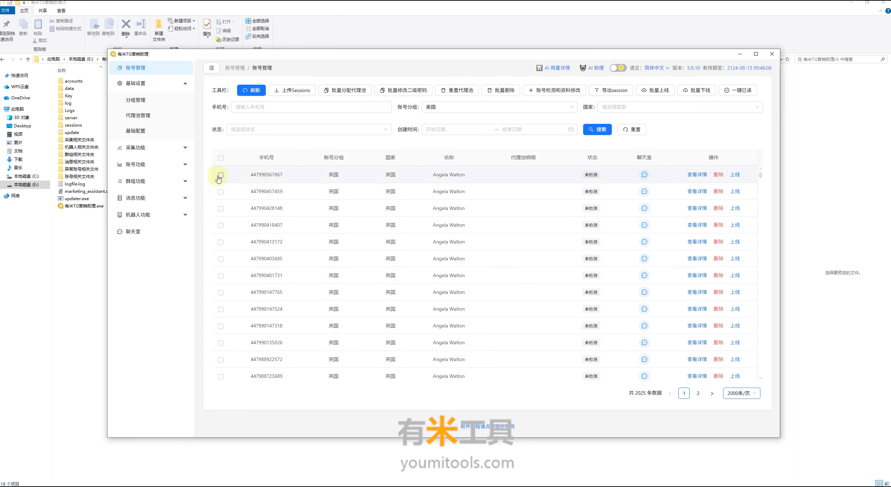
# Step: Set the 英国 account list to 100 entries per page
pyautogui.click(722, 395)
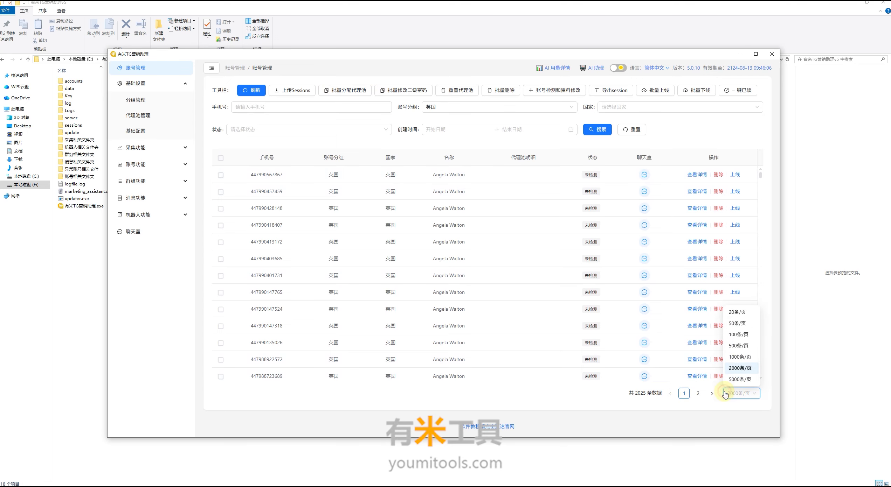
pyautogui.click(438, 108)
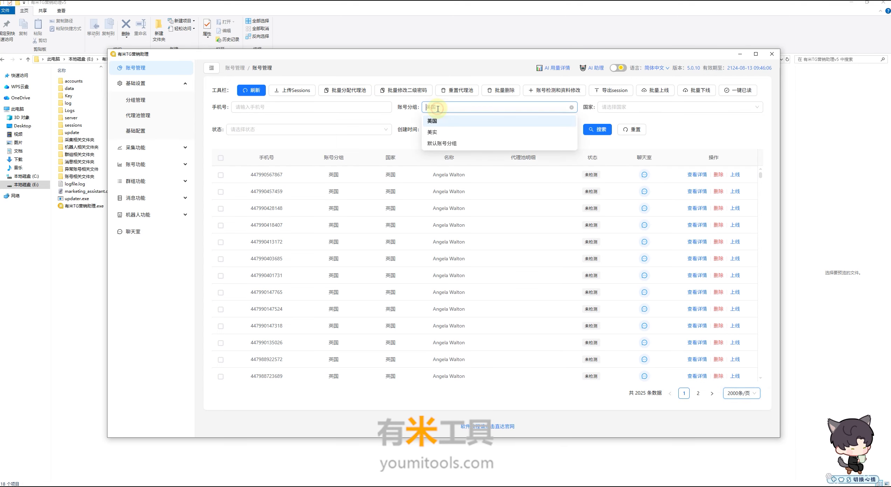
pyautogui.click(420, 229)
pyautogui.click(734, 399)
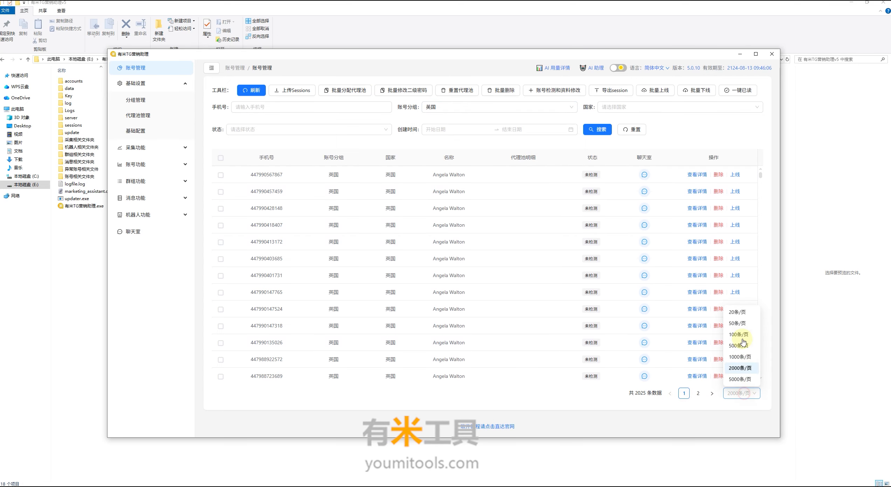
pyautogui.click(741, 335)
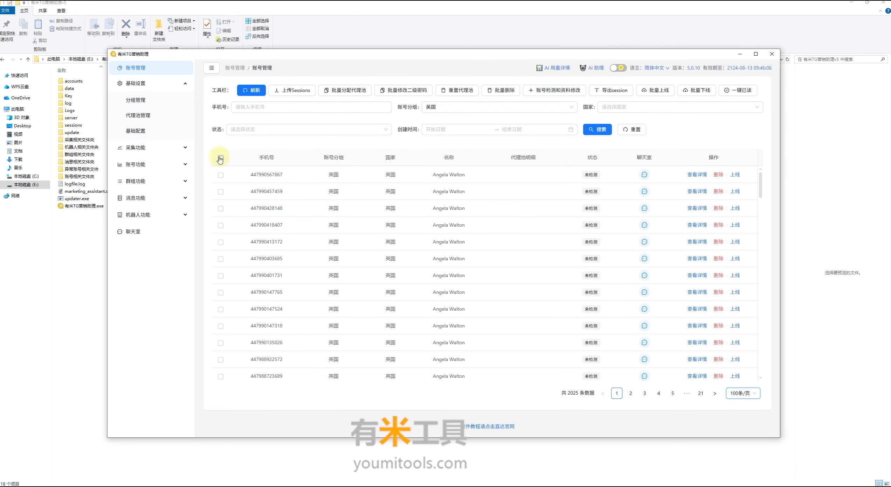
pyautogui.click(220, 158)
pyautogui.click(220, 158)
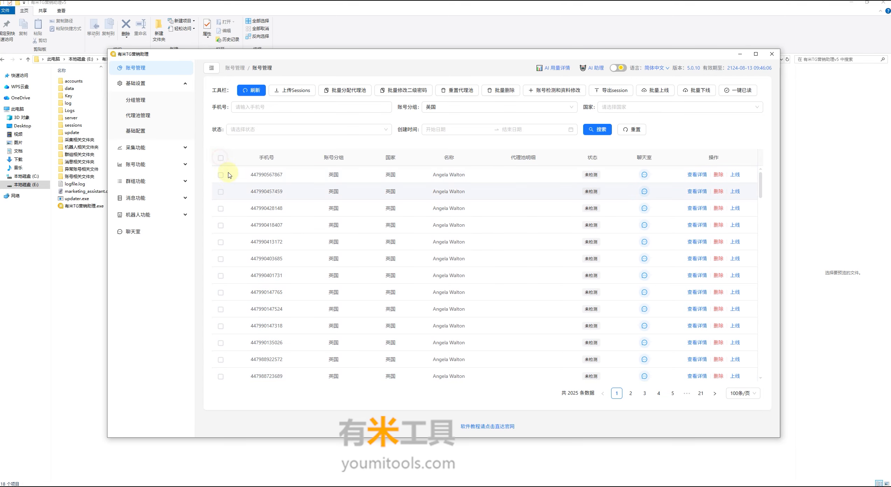
pyautogui.click(220, 159)
pyautogui.click(342, 90)
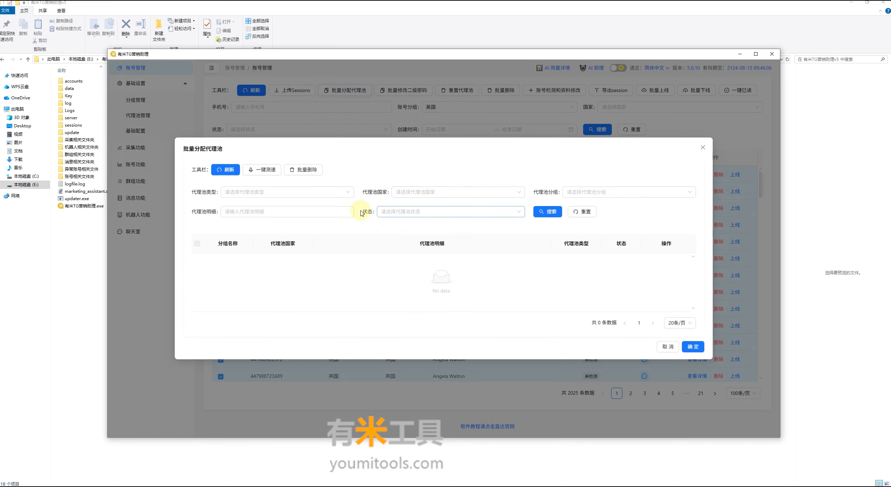
pyautogui.click(698, 151)
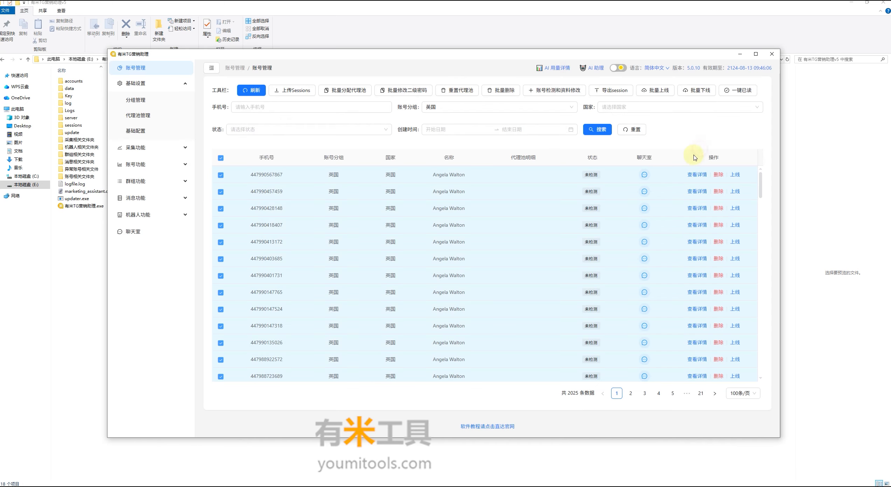
# Step: Start a new proxy entry in 默认代理池分组 with country 贝宁, type socks5 and format username:password@ip:port
pyautogui.click(147, 119)
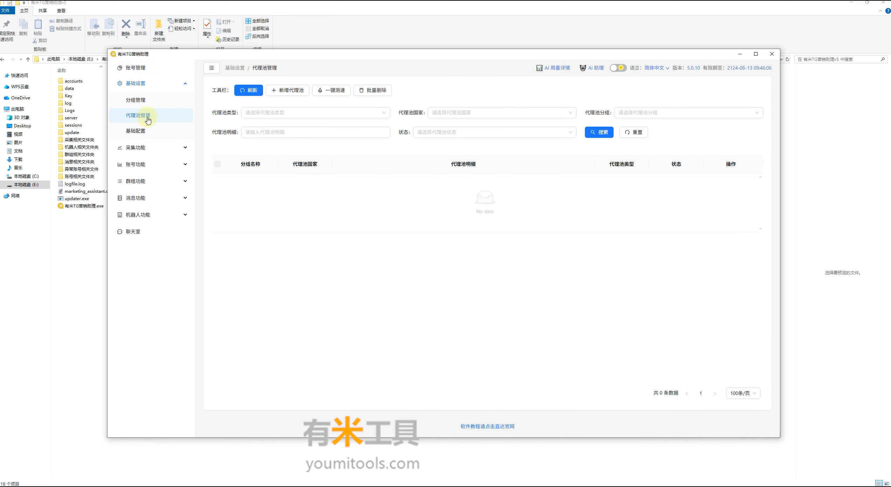
pyautogui.click(301, 91)
pyautogui.click(377, 204)
pyautogui.click(366, 216)
pyautogui.click(370, 224)
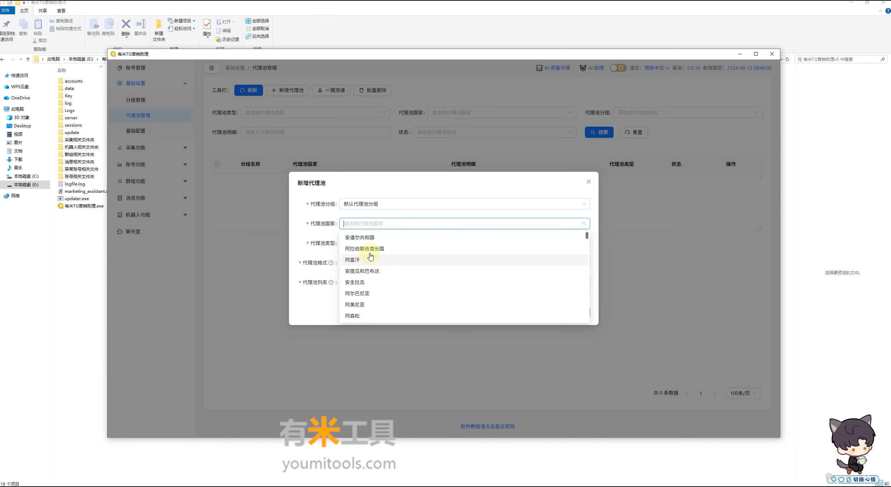
pyautogui.scroll(-5, 376, 311)
pyautogui.click(366, 288)
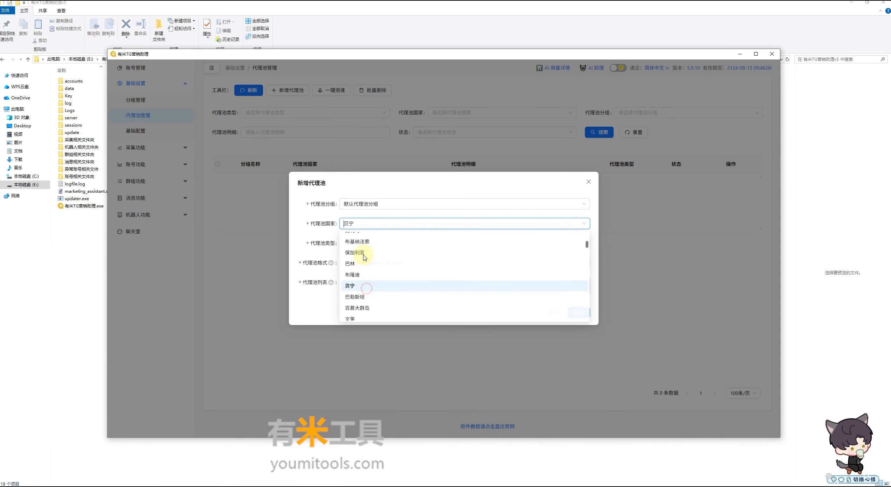
pyautogui.click(392, 263)
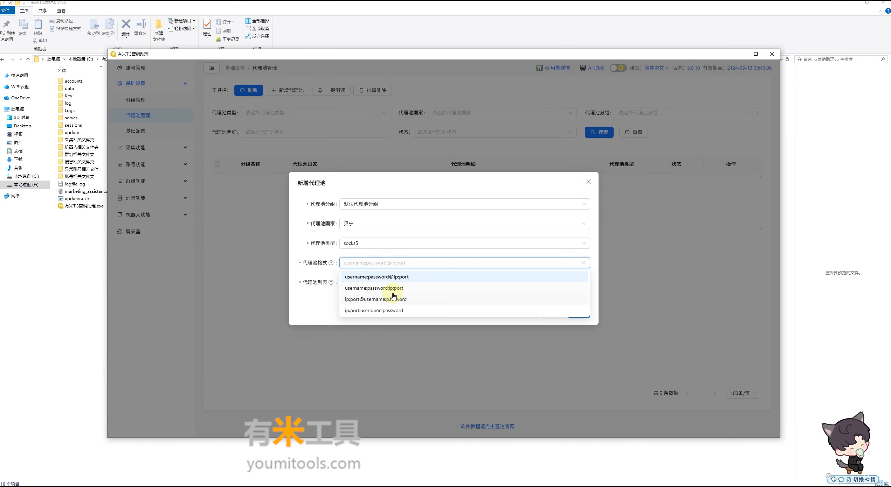
pyautogui.click(412, 277)
# Step: Paste the proxy list with its usernames and passwords into 代理池列表 and save the new proxies
pyautogui.click(405, 281)
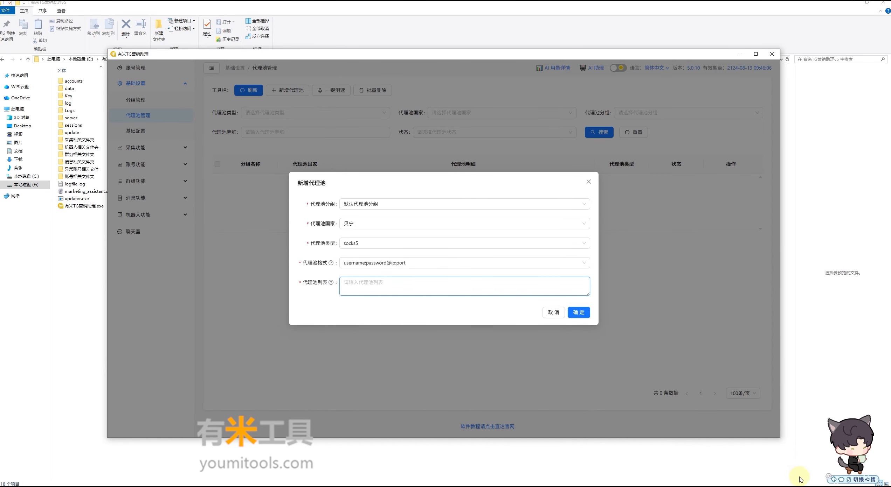
pyautogui.click(378, 284)
pyautogui.hotkey('ctrl', 'v')
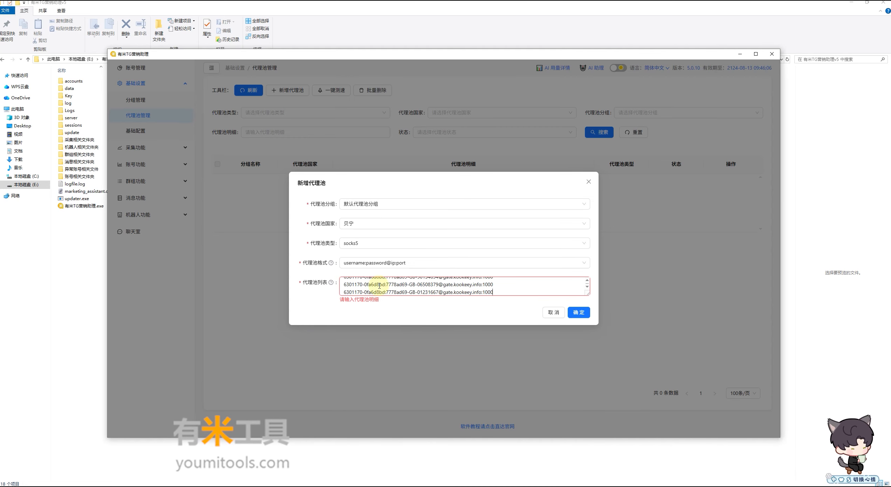
pyautogui.click(579, 313)
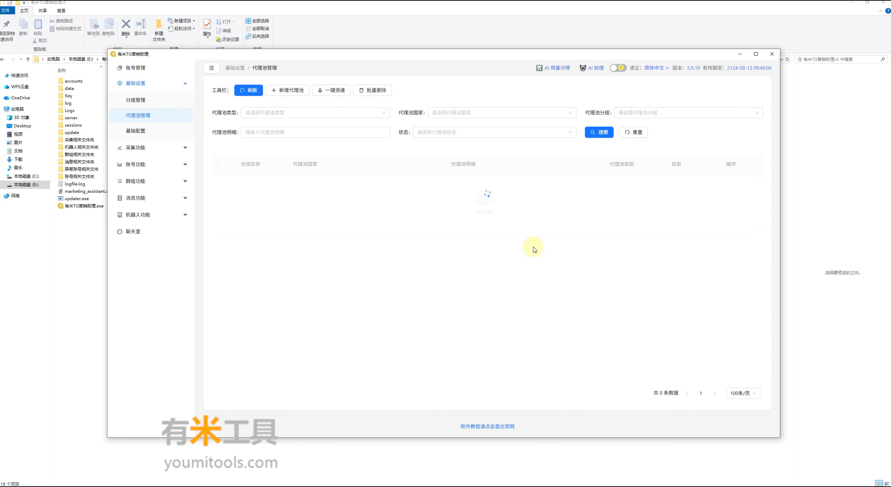
# Step: Return to account management and filter the account list by the account group 英国
pyautogui.click(141, 72)
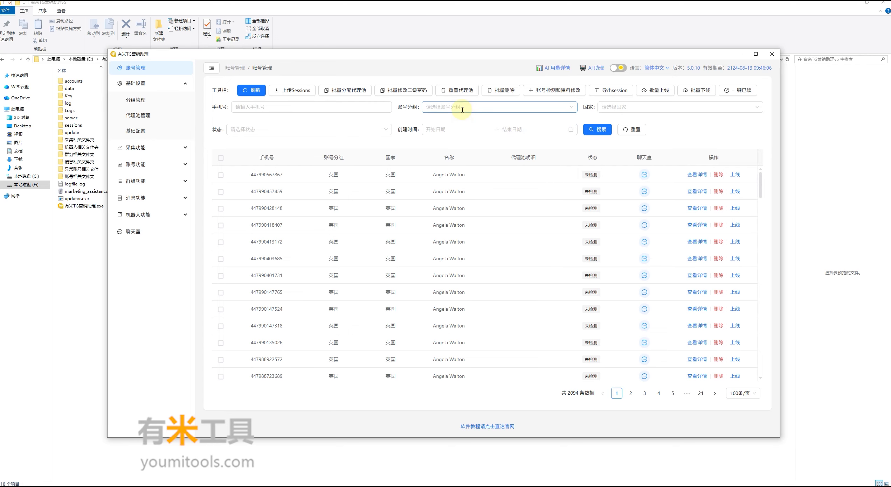
pyautogui.click(462, 110)
pyautogui.click(450, 122)
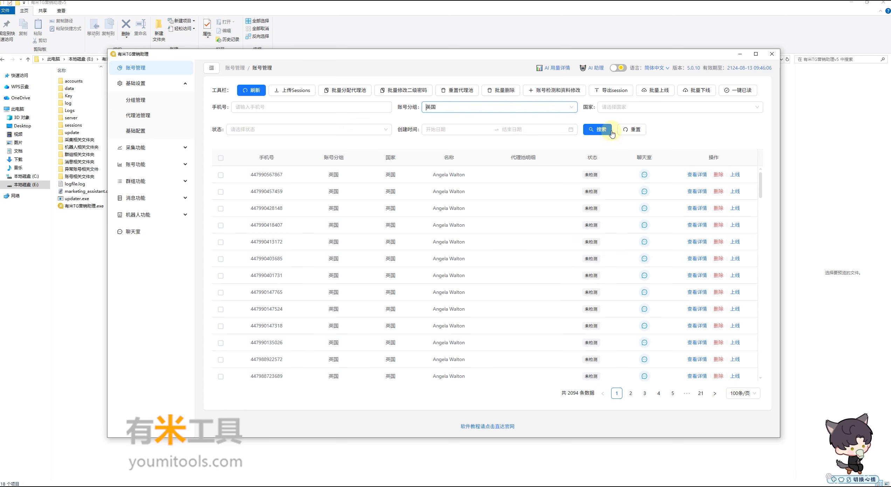
pyautogui.click(600, 130)
# Step: Select all listed 英国 accounts and open the batch proxy assignment with 100 proxies per page
pyautogui.click(220, 160)
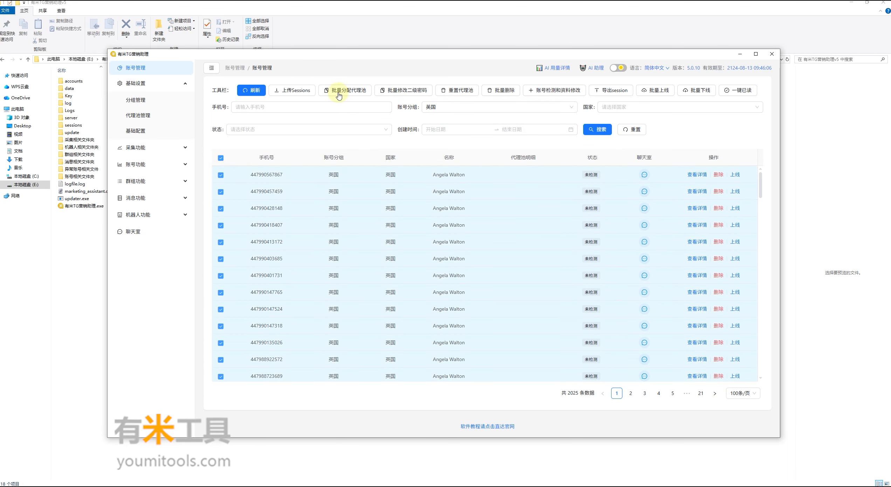
pyautogui.click(346, 90)
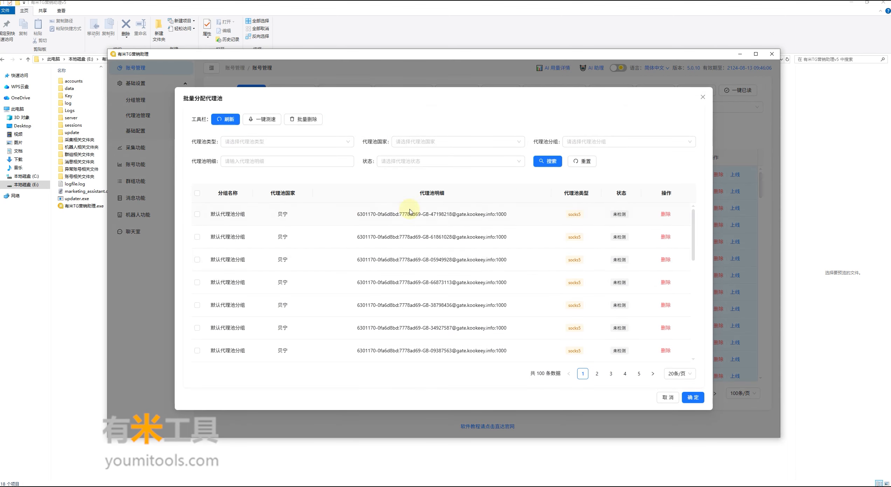
pyautogui.click(683, 374)
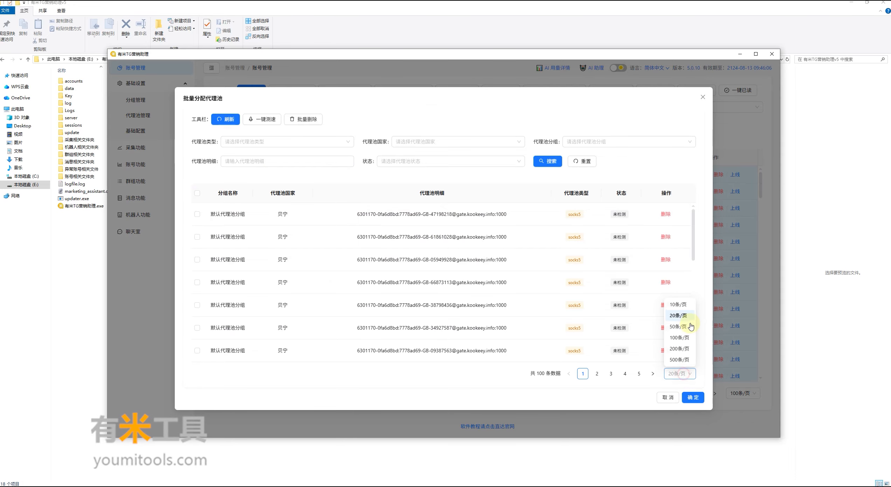
pyautogui.click(678, 339)
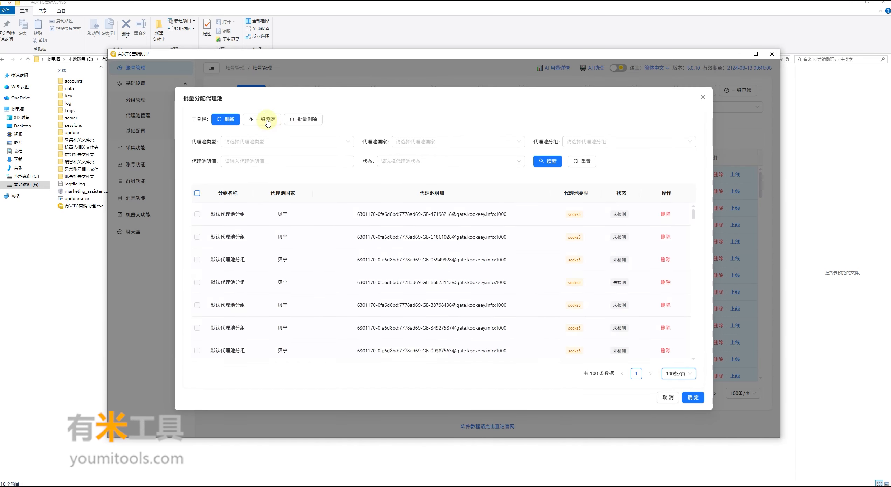
# Step: Run the one-click speed test on the proxies and assign all of them to the selected accounts
pyautogui.click(267, 121)
pyautogui.click(496, 261)
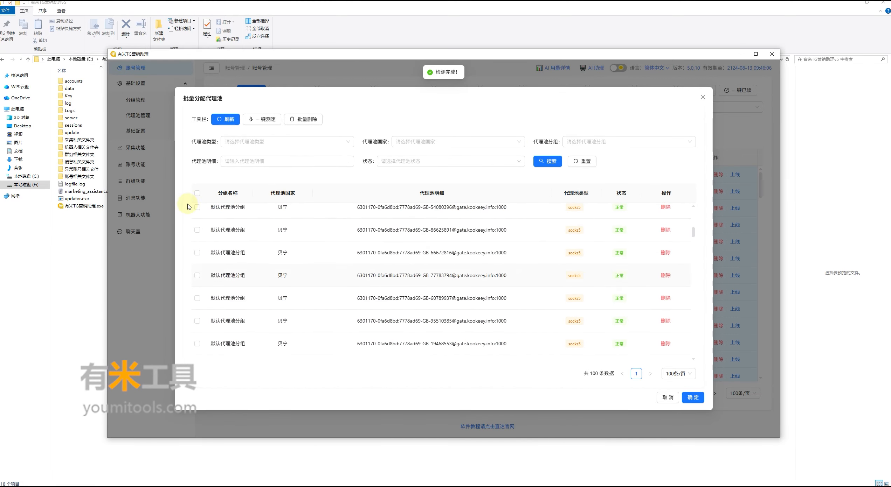
pyautogui.click(198, 192)
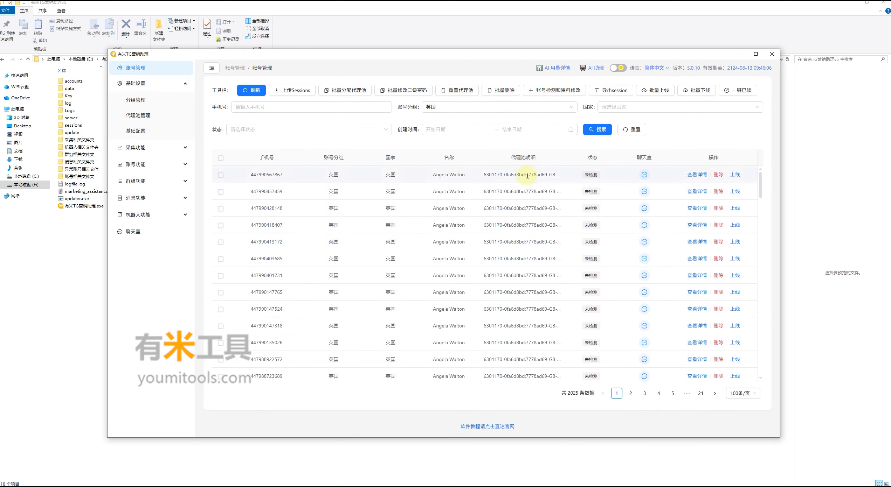
# Step: Reset the proxy assignment of all listed 英国 accounts
pyautogui.click(221, 158)
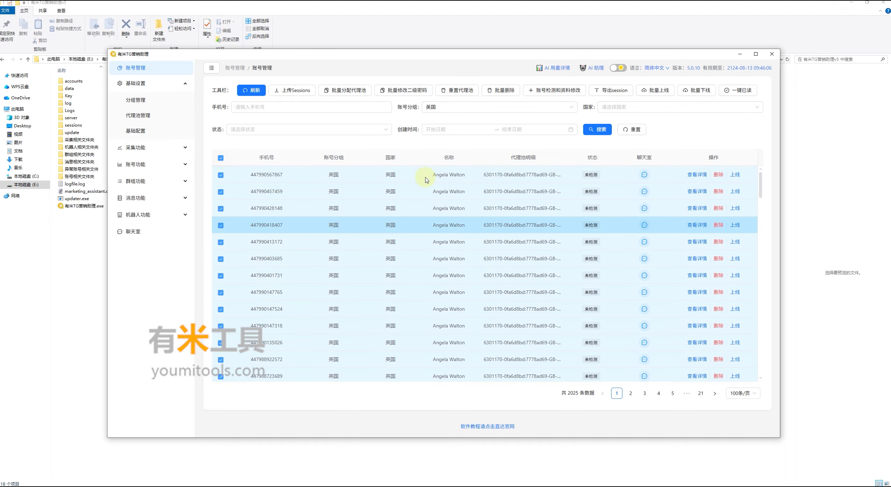
pyautogui.click(457, 90)
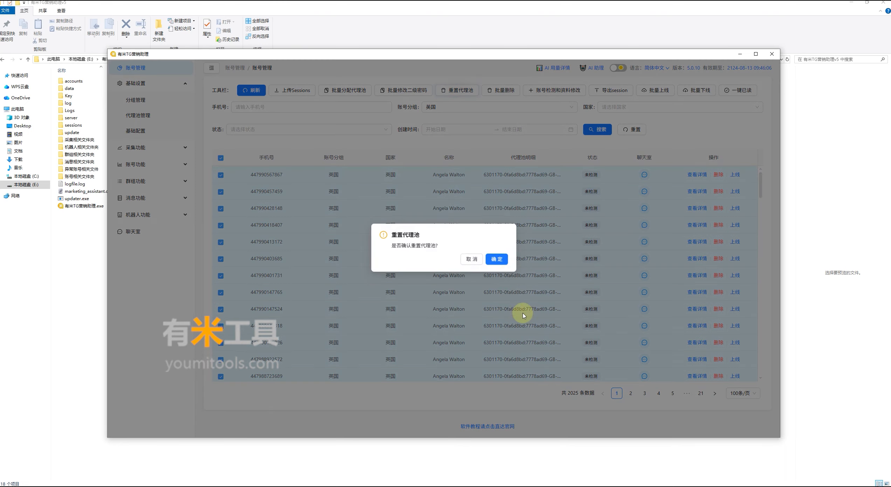
pyautogui.click(497, 260)
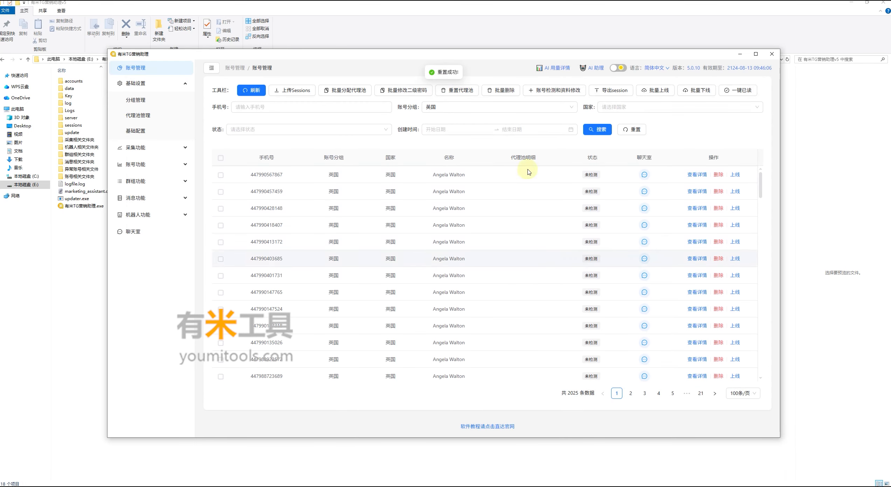
pyautogui.click(220, 158)
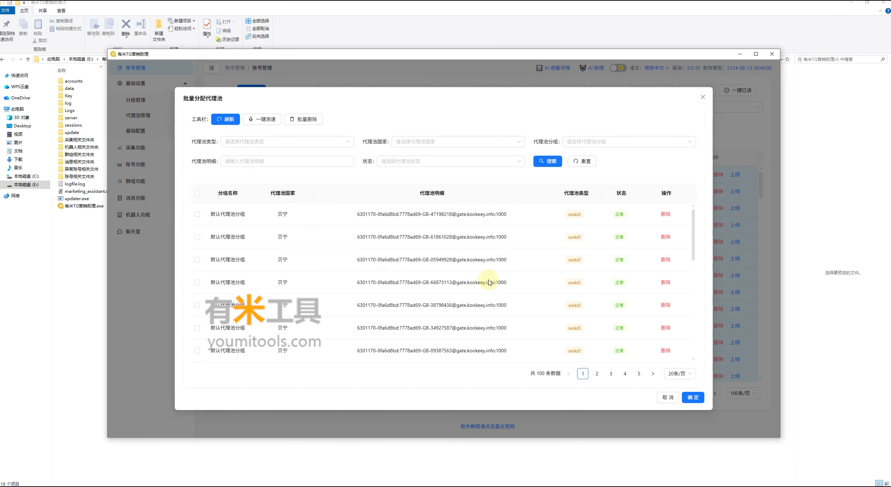
pyautogui.click(667, 397)
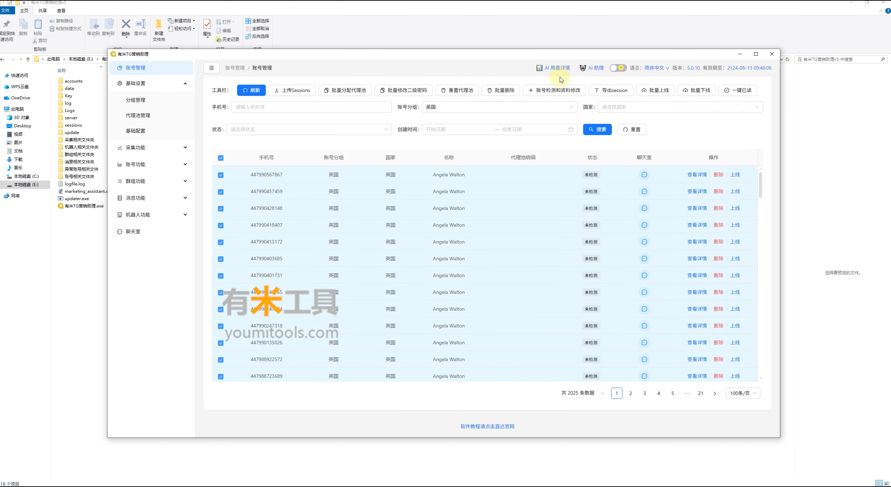
pyautogui.click(221, 159)
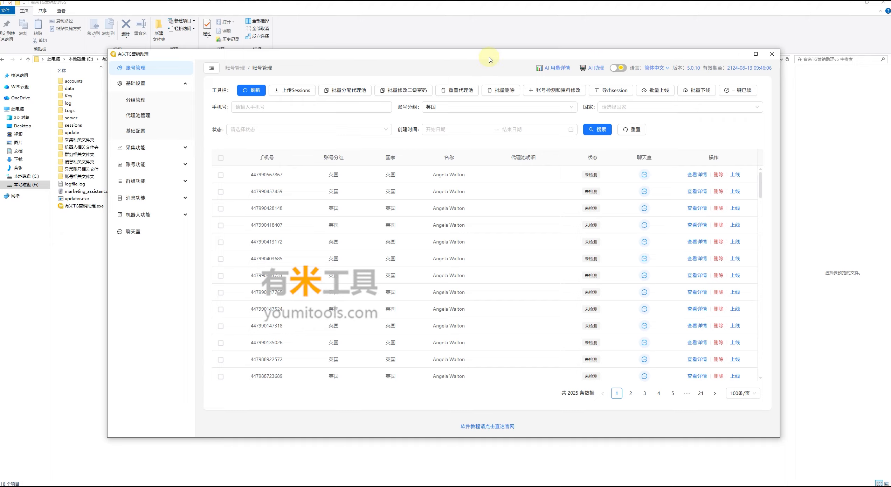
# Step: Clear the account group filter and refresh the full account list
pyautogui.scroll(-15, 440, 350)
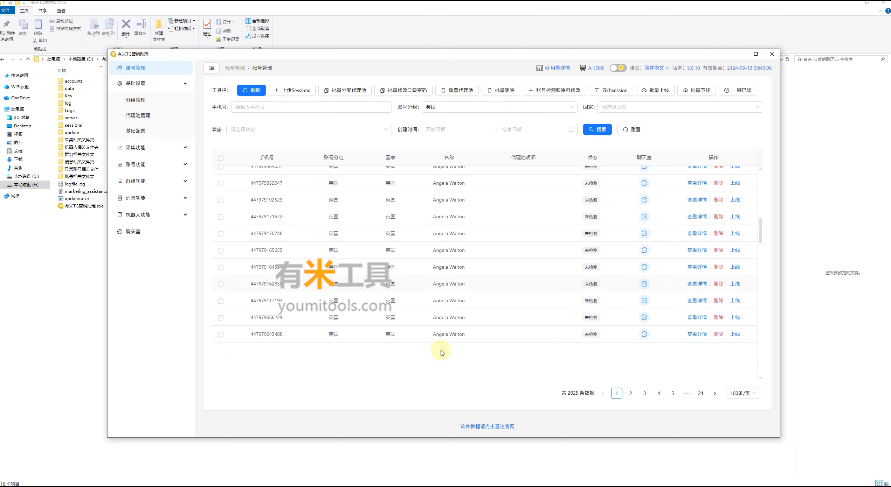
pyautogui.click(455, 107)
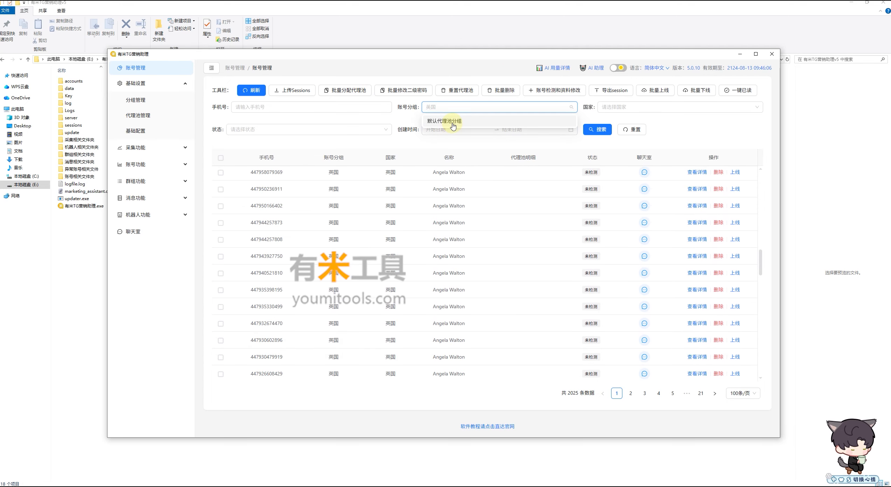
pyautogui.click(637, 136)
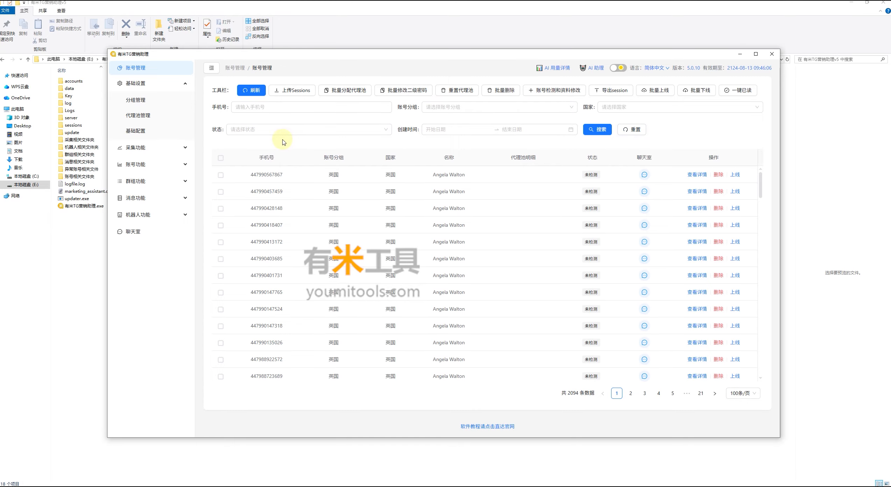
pyautogui.click(252, 90)
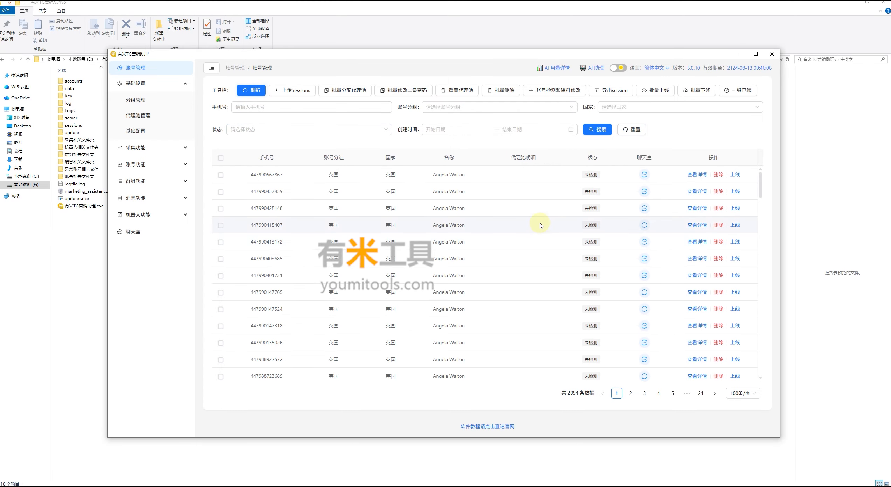
# Step: View the chat room's loaded accounts and return to account management
pyautogui.click(146, 232)
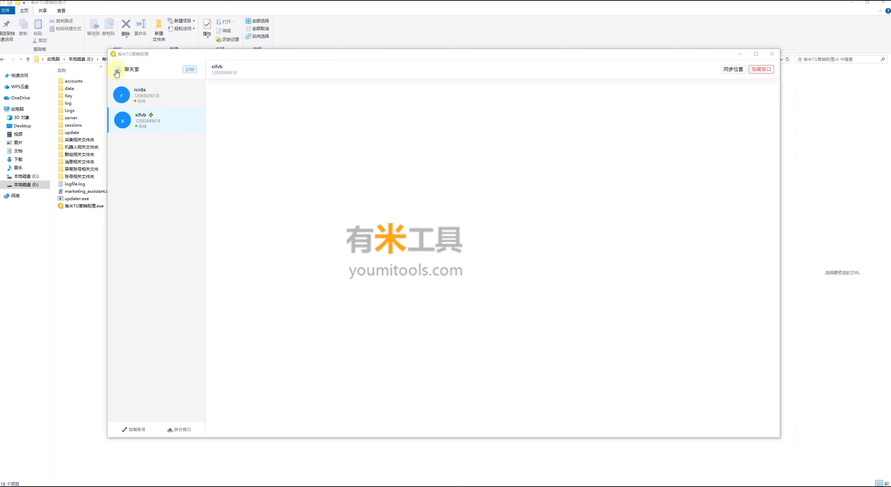
pyautogui.click(117, 72)
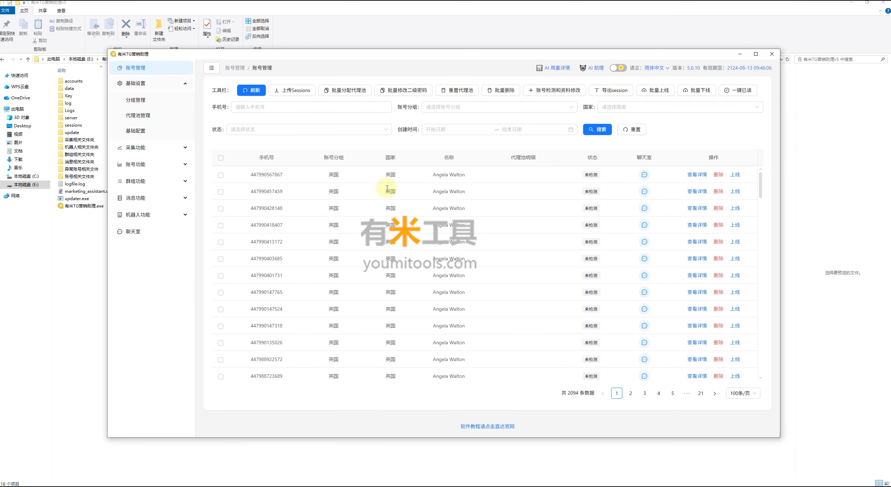
# Step: Filter the account list by the account group 美实
pyautogui.click(442, 107)
pyautogui.click(445, 131)
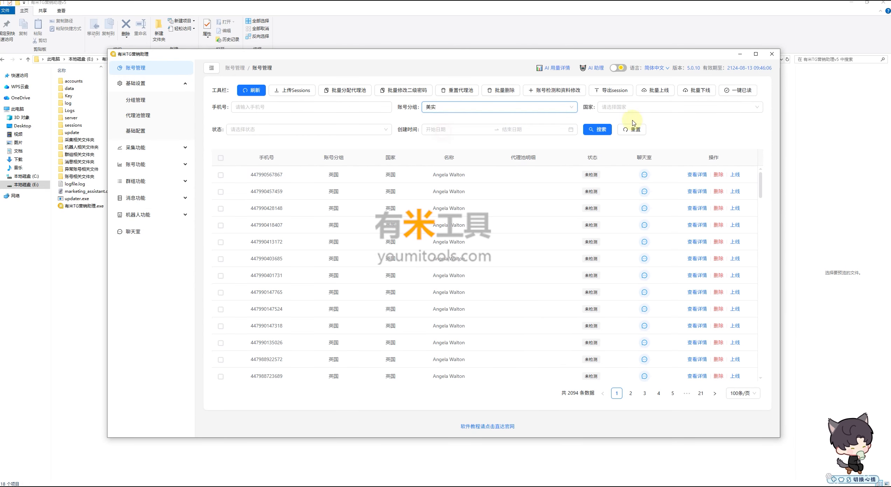
pyautogui.click(629, 130)
pyautogui.click(431, 107)
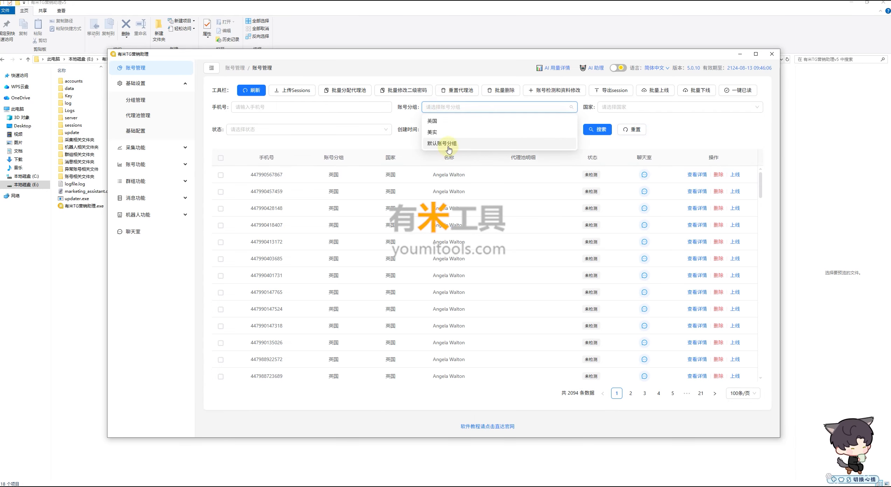
pyautogui.click(435, 132)
pyautogui.click(597, 129)
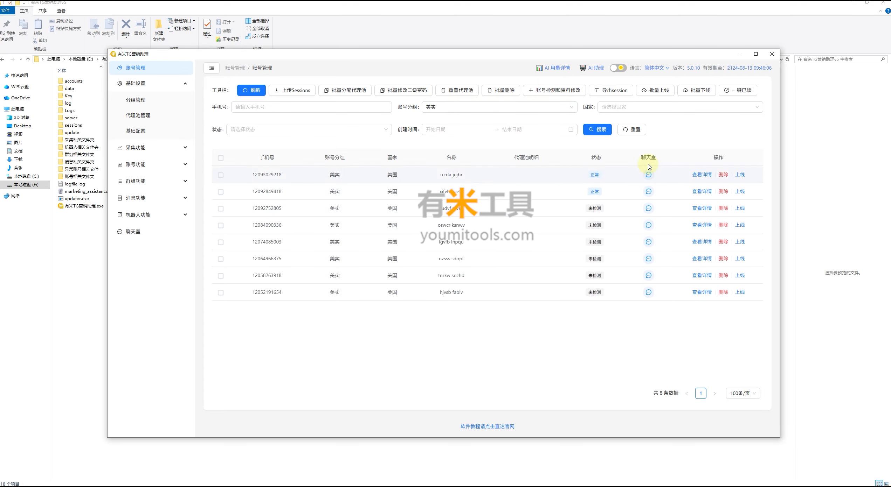
# Step: Open the chat room of the last account in the 美实 list
pyautogui.moveTo(643, 158); pyautogui.dragTo(641, 158)
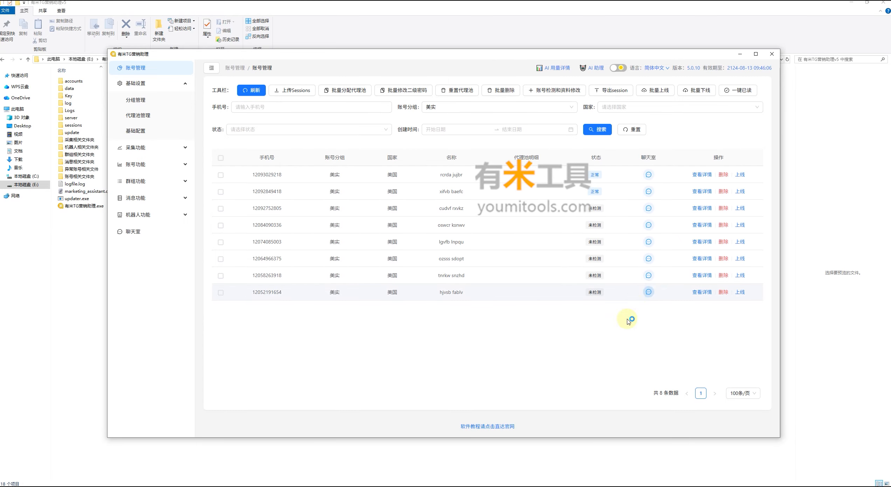
pyautogui.click(647, 292)
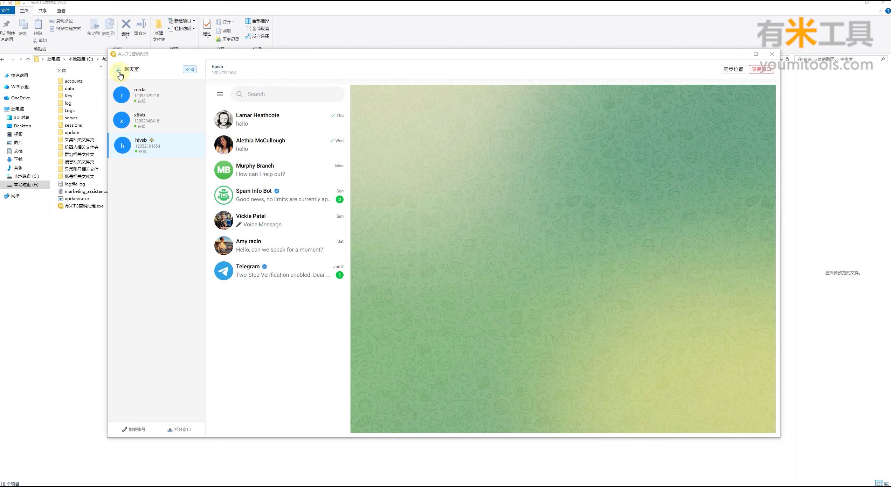
# Step: View a private conversation in the loaded account's chat room, return to account management and expand the 消息功能 functions
pyautogui.click(279, 228)
pyautogui.click(333, 247)
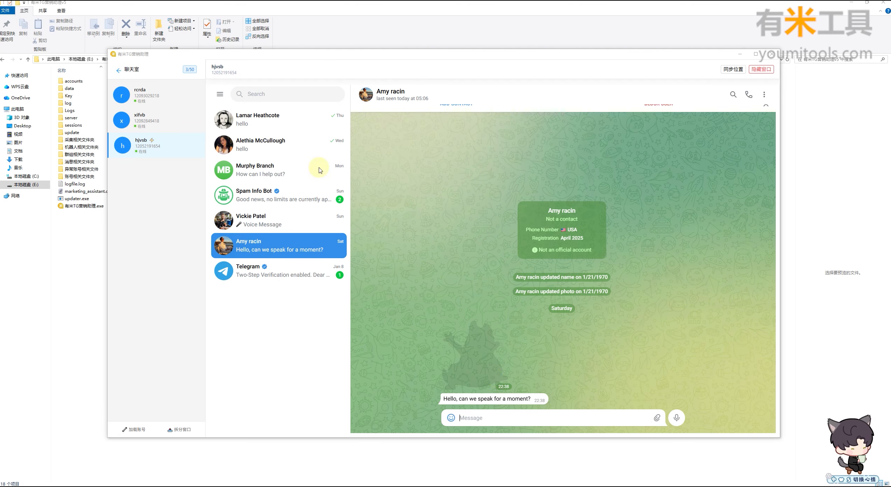
pyautogui.click(249, 148)
pyautogui.click(118, 70)
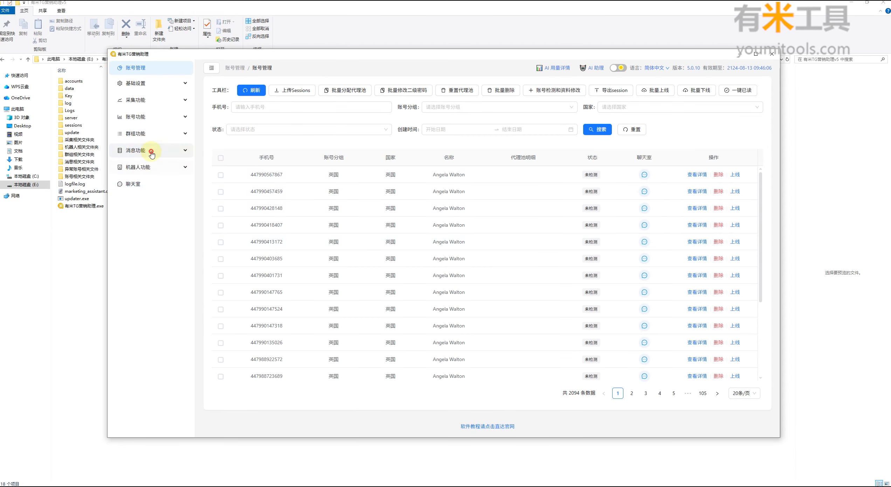
pyautogui.click(150, 151)
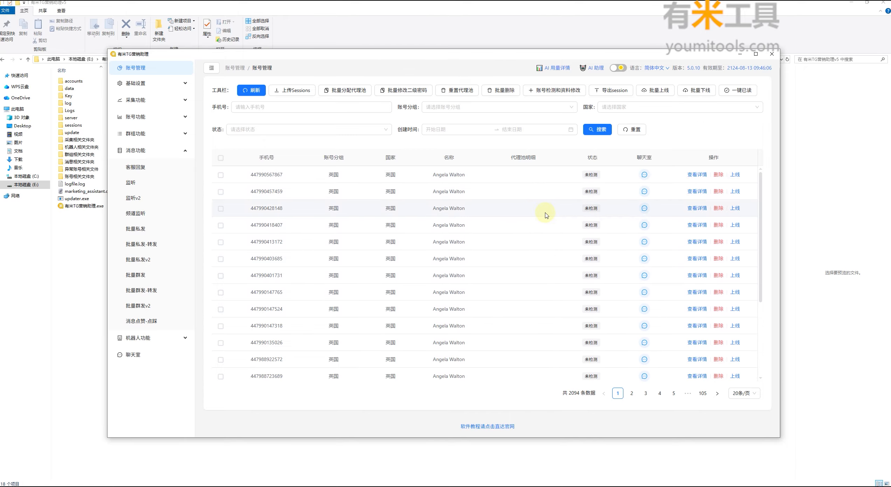
# Step: Filter the account list by the account group 默认账号分组
pyautogui.click(444, 107)
pyautogui.click(442, 144)
pyautogui.click(597, 129)
# Step: Open the details of the account marked 已上线, copy its username and close the details
pyautogui.scroll(-2, 579, 251)
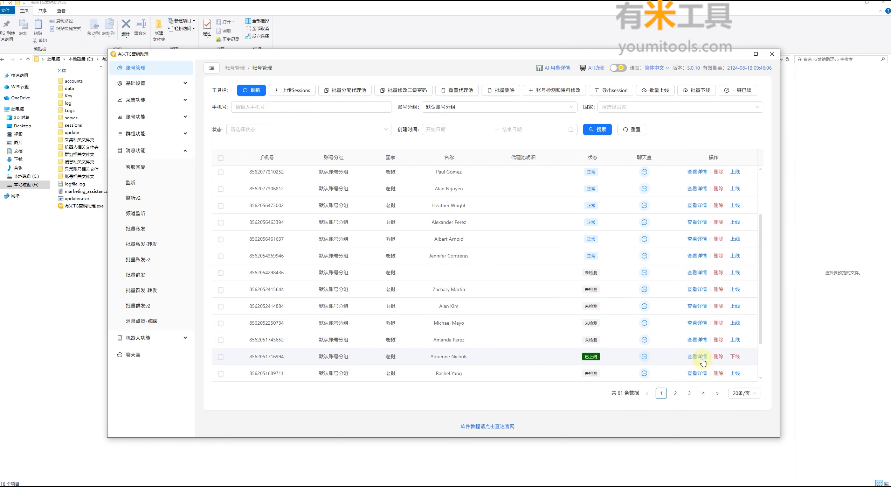
pyautogui.click(703, 363)
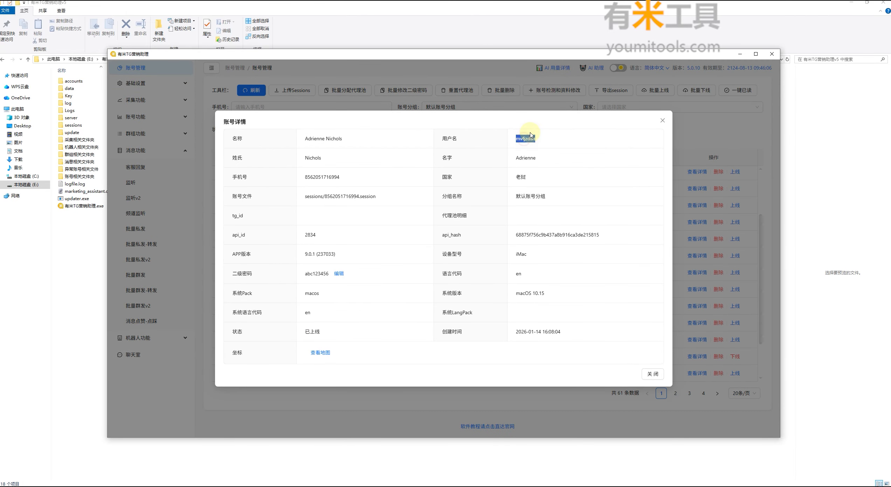
pyautogui.click(662, 120)
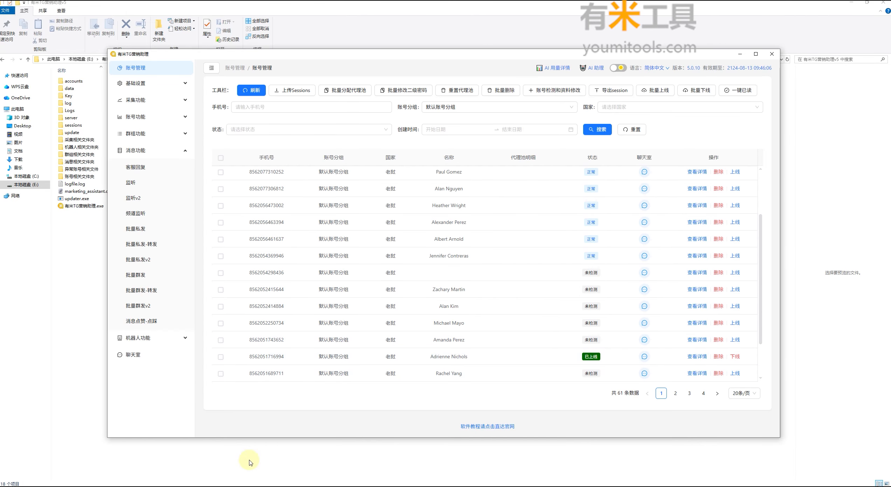
# Step: Switch to the Telegram desktop client, search for the copied username and send that account the message "1"
pyautogui.moveTo(485, 62); pyautogui.dragTo(513, 32)
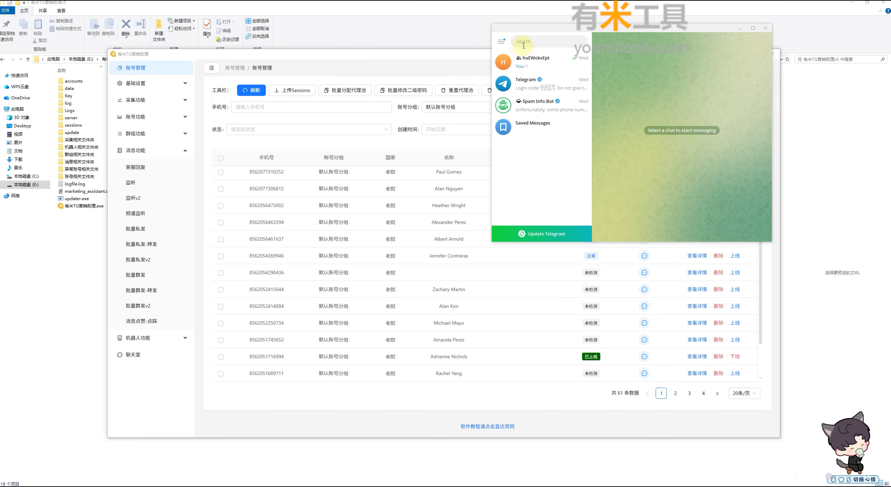
pyautogui.click(523, 43)
pyautogui.write('mvfjzcsn')
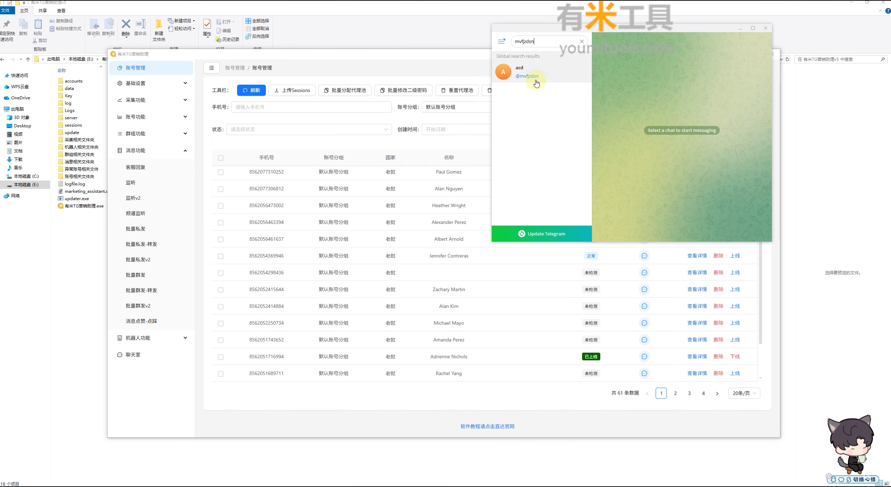
pyautogui.click(532, 78)
pyautogui.write('1')
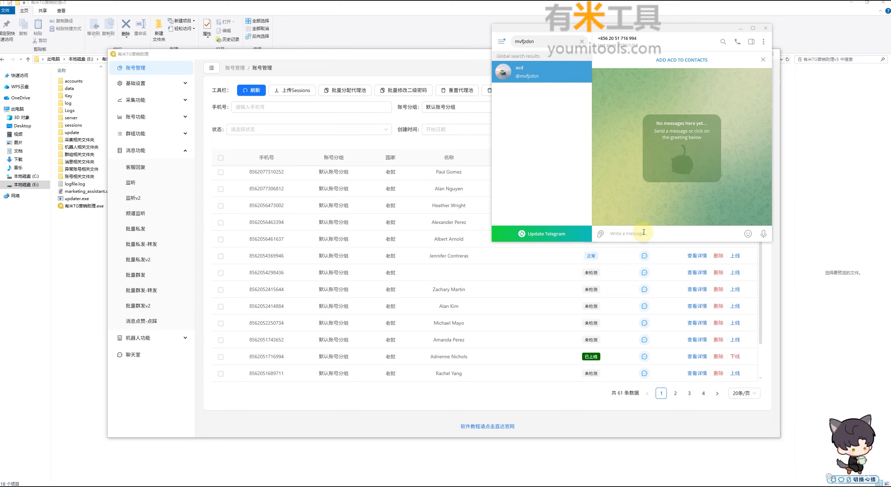
pyautogui.press('Return')
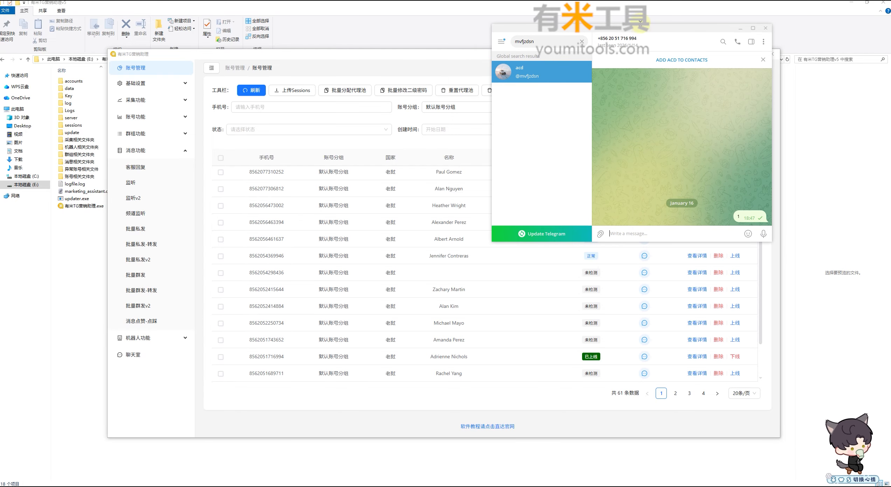
# Step: Move the Telegram window aside and open the chat room of the online account with the unread message
pyautogui.moveTo(639, 32); pyautogui.dragTo(835, 92)
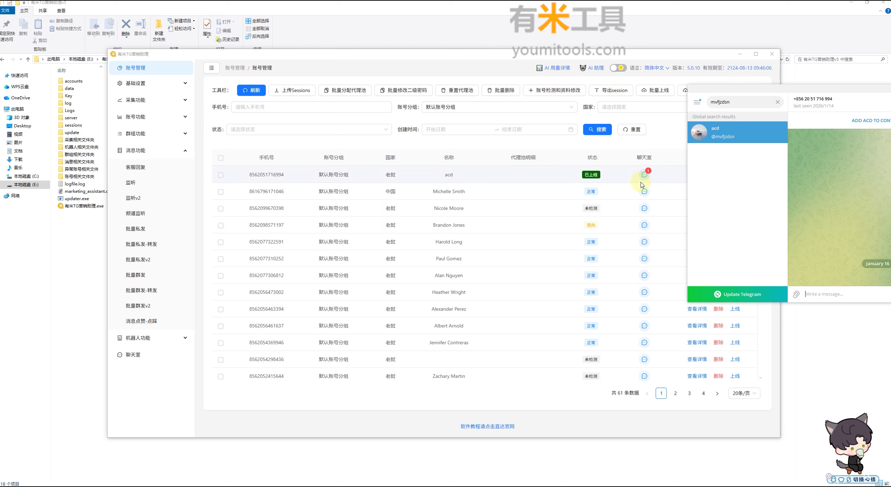
pyautogui.click(663, 139)
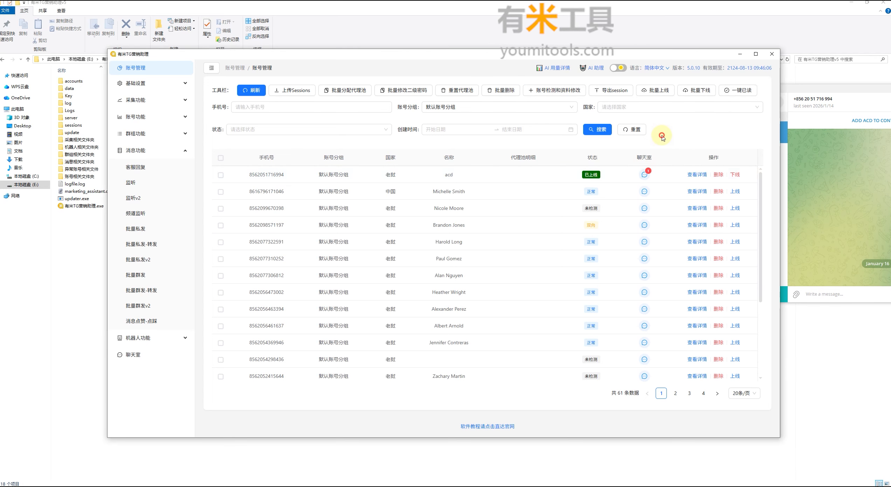
pyautogui.click(644, 174)
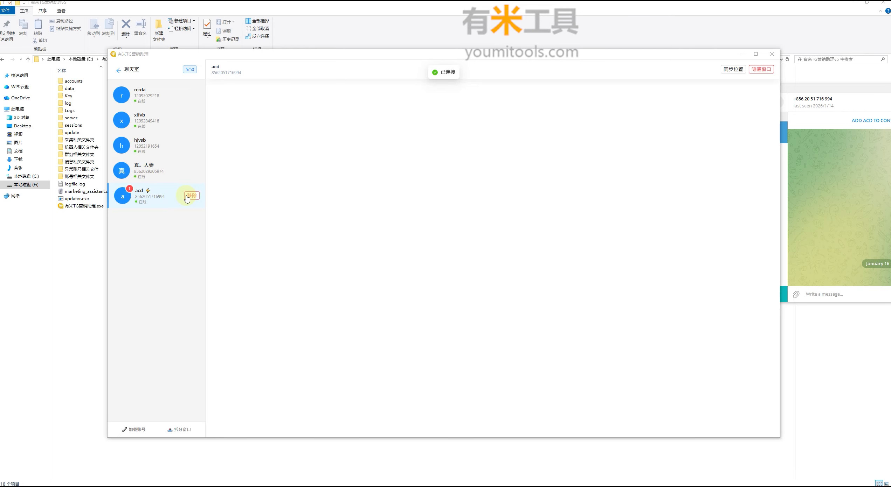
pyautogui.click(134, 198)
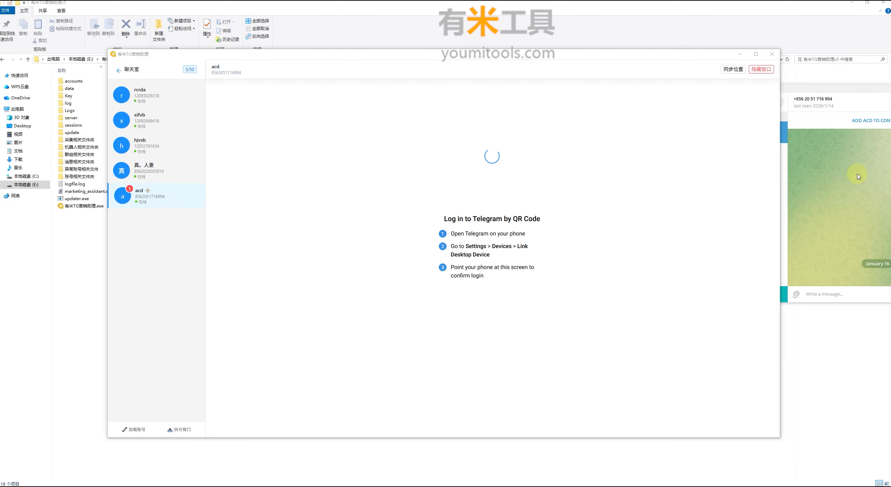
# Step: Reposition the Telegram window partly beside the chat room and bring the chat room back to the front
pyautogui.click(843, 185)
pyautogui.moveTo(846, 89); pyautogui.dragTo(733, 153)
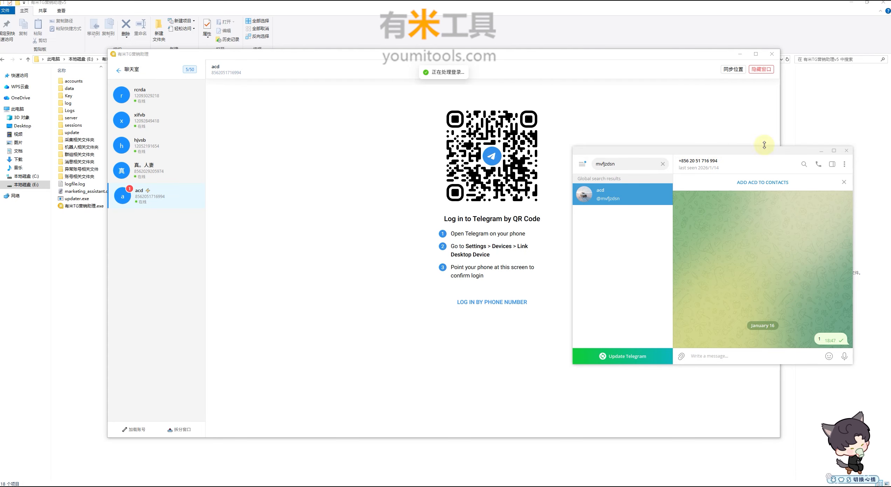
pyautogui.click(684, 59)
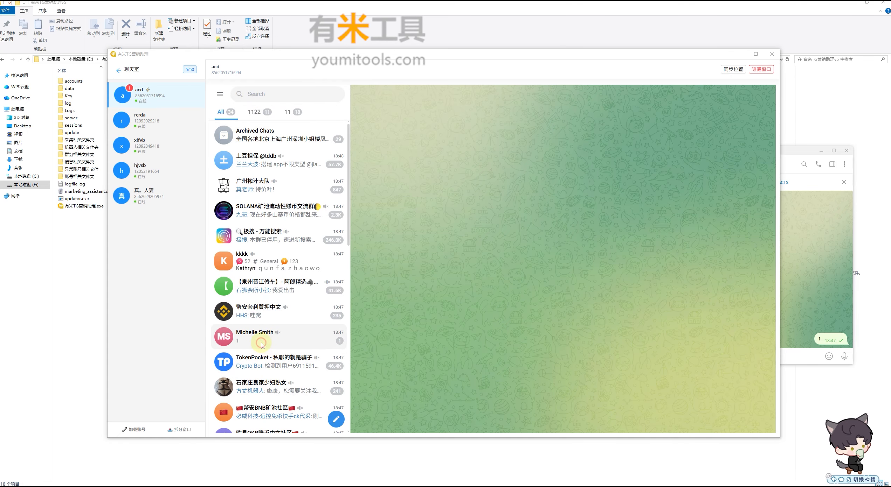
# Step: Reply "2" to the sender of message "1" in the chat room, check the Telegram client and clear its search
pyautogui.click(261, 345)
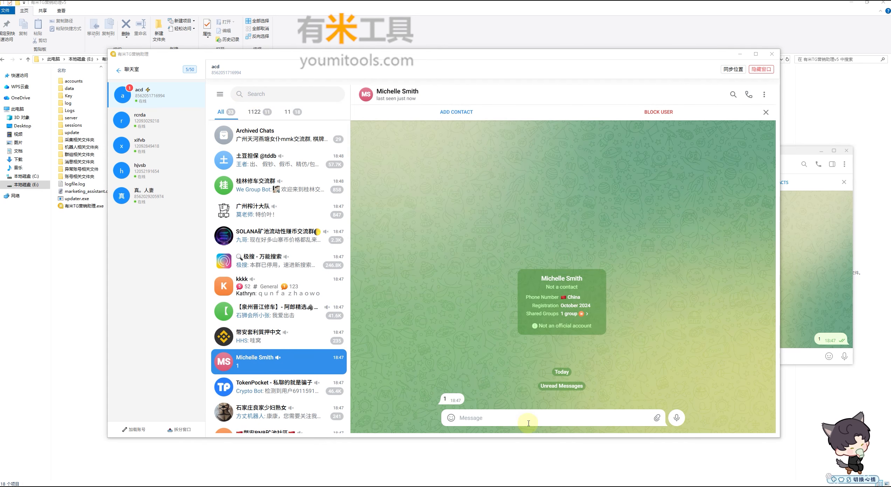
pyautogui.write('2')
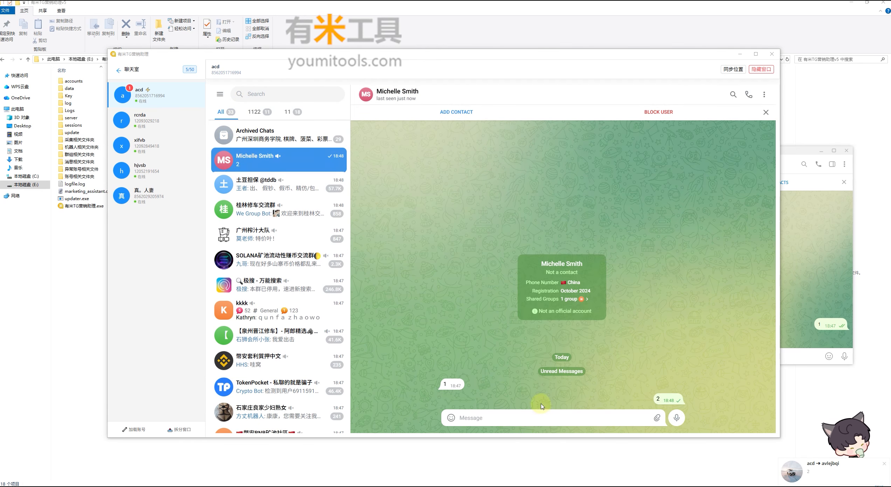
pyautogui.click(814, 258)
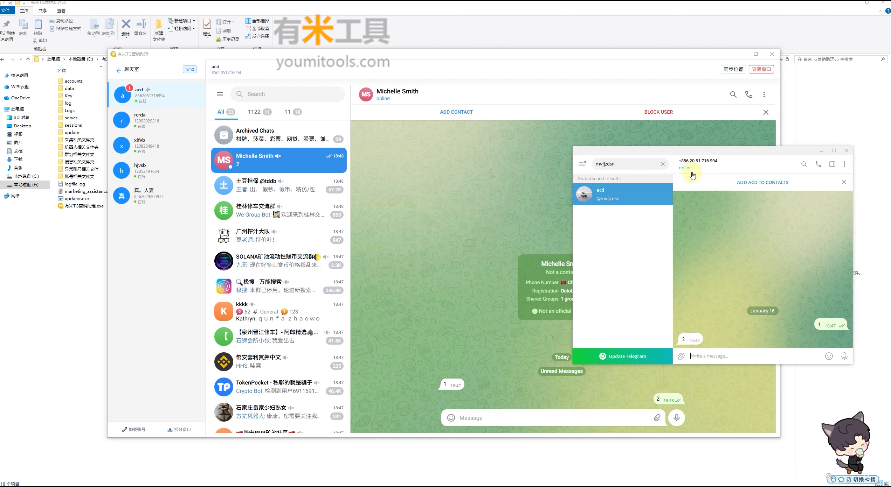
pyautogui.click(662, 164)
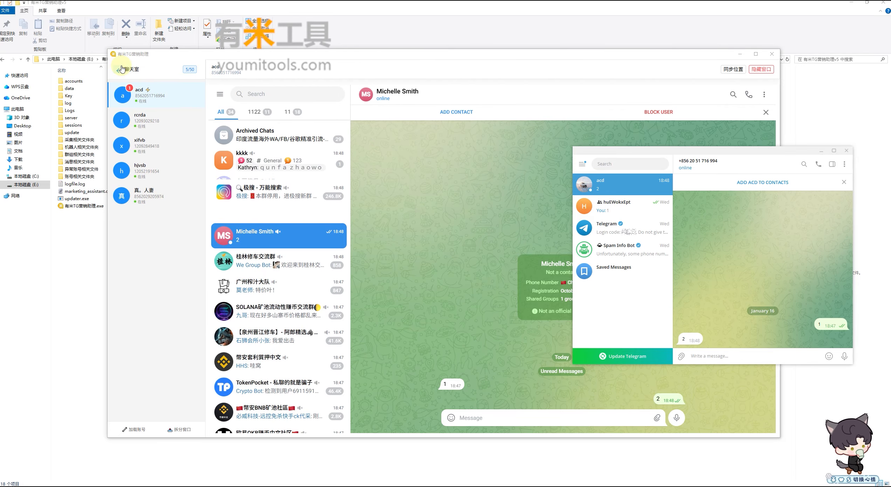
# Step: Return from the chat room to account management and minimise the Telegram window
pyautogui.click(156, 101)
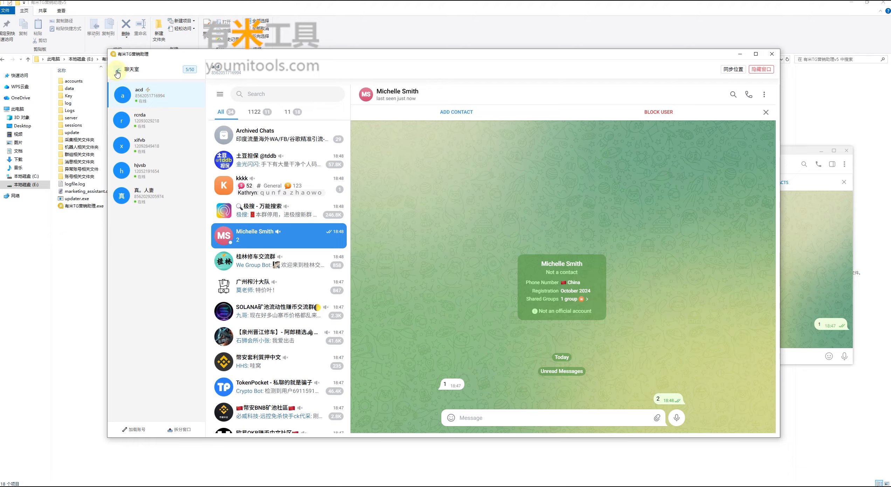
pyautogui.click(117, 73)
pyautogui.click(149, 190)
pyautogui.click(280, 259)
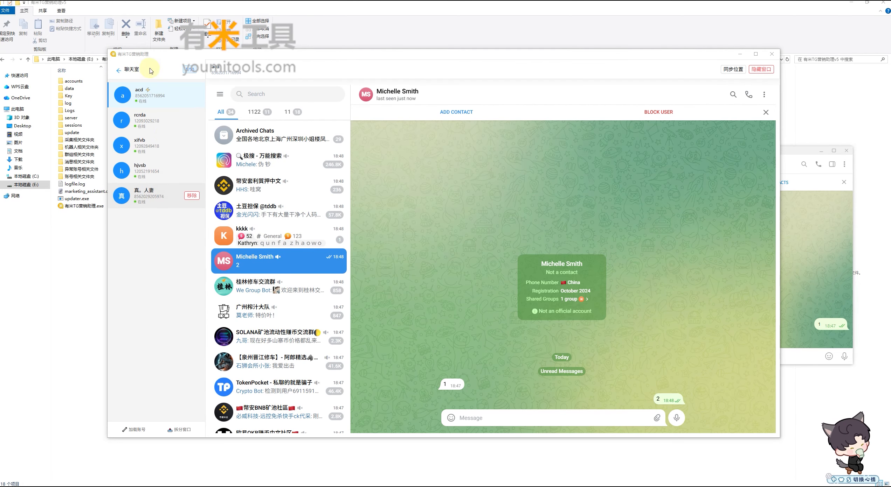
pyautogui.click(118, 70)
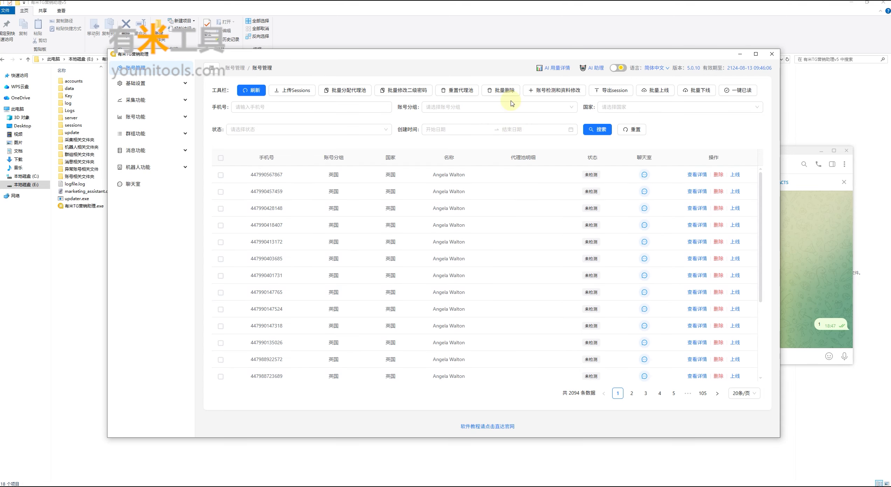
pyautogui.click(809, 265)
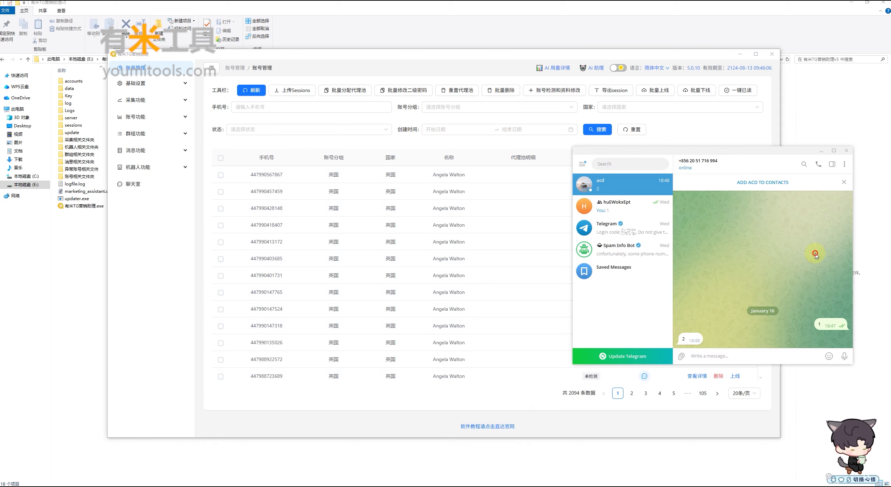
pyautogui.click(821, 150)
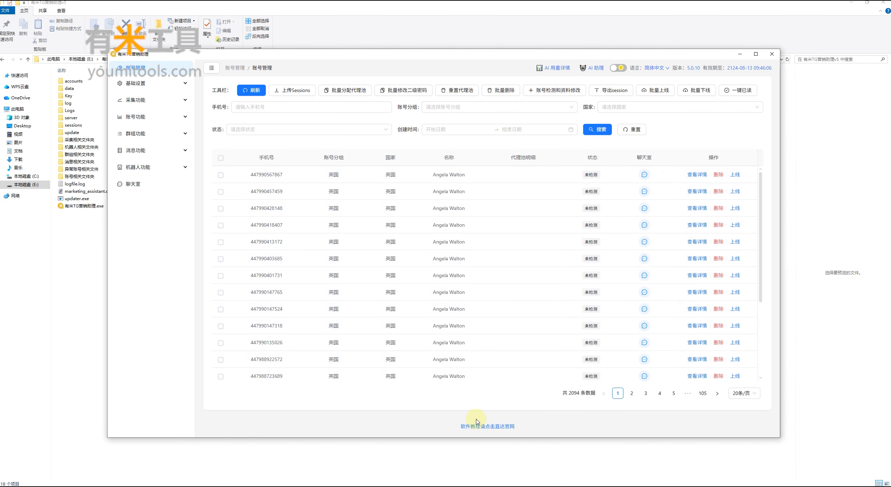